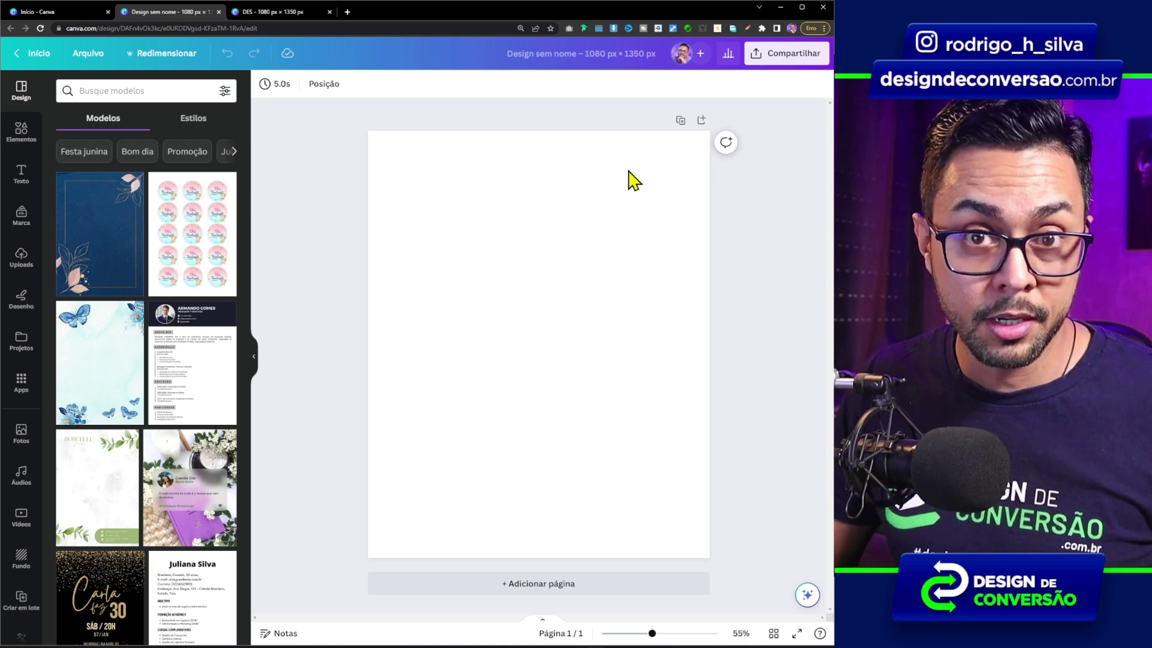
- Add a text box reading "PRO" to the blank page
key(t)
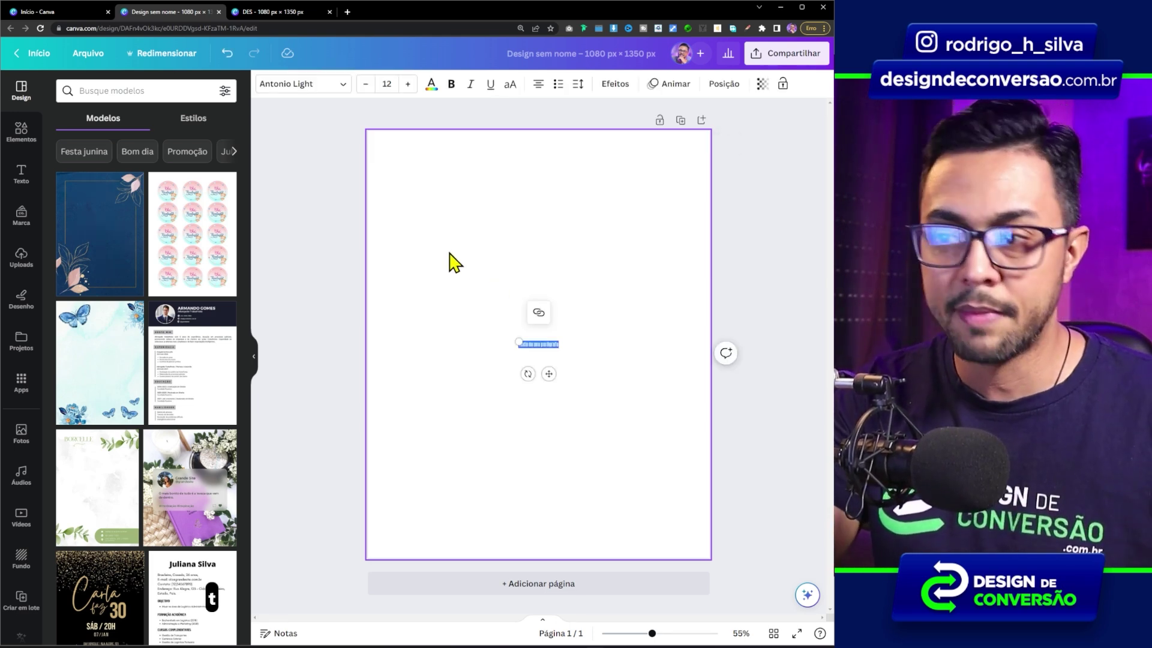
key(Caps_Lock)
text(PRO)
click(507, 381)
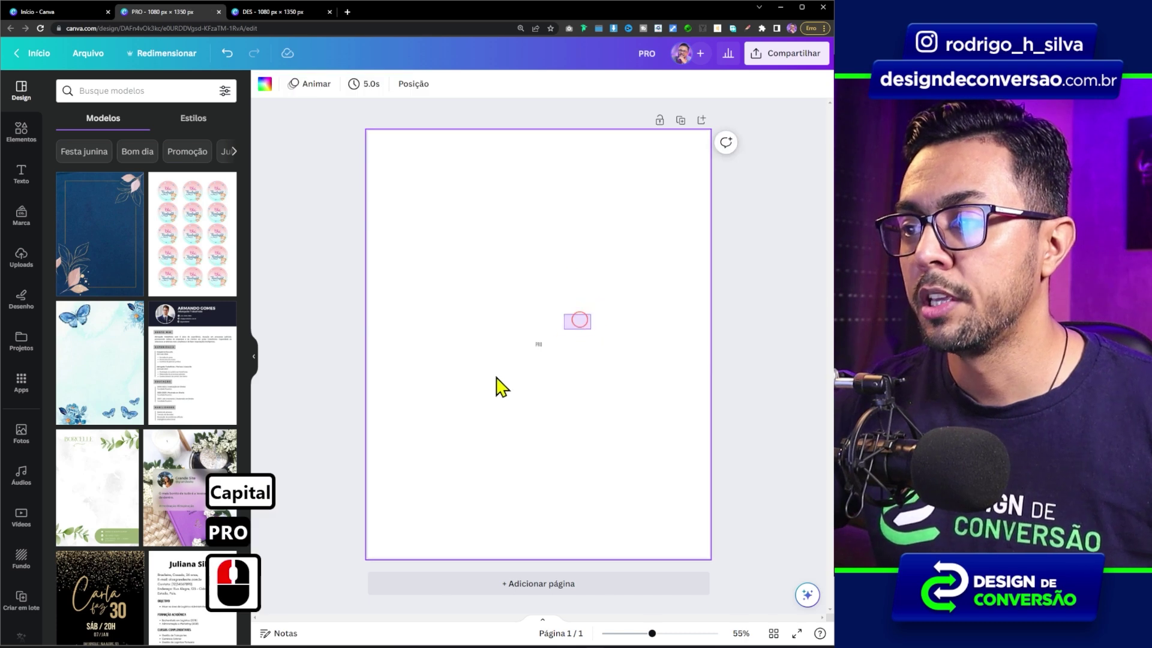
- Enlarge the "PRO" text to font size 265 and move it to the upper part of the page
click(540, 346)
drag(544, 349, 676, 471)
click(625, 286)
drag(604, 351, 502, 196)
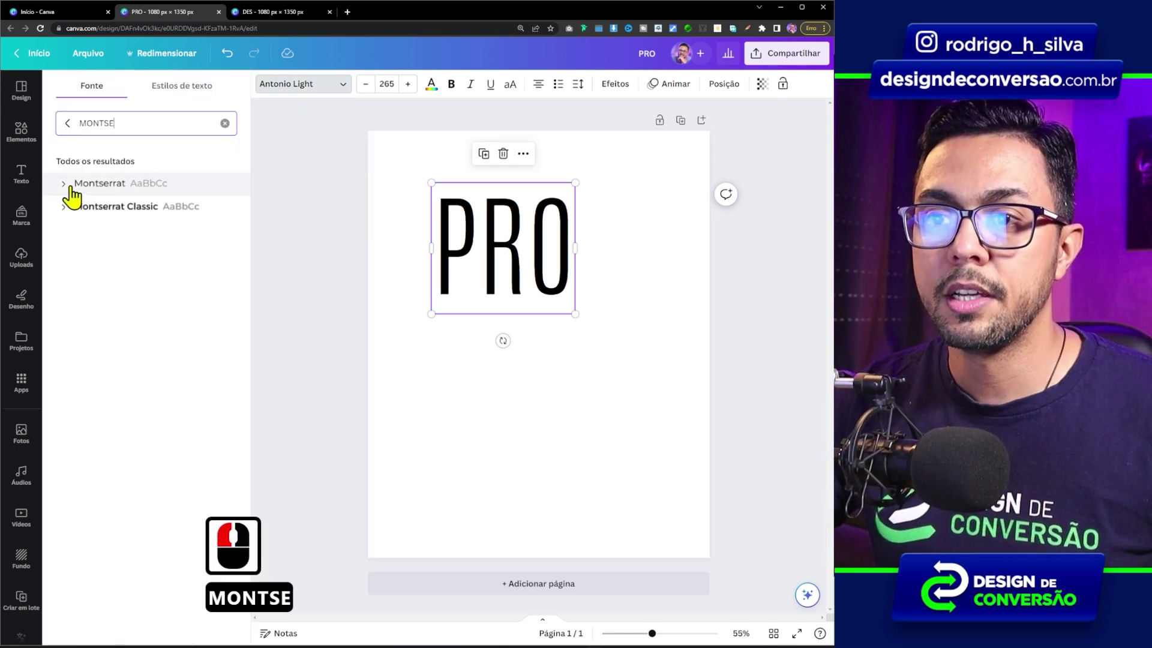
- Set the "PRO" text in Montserrat Black and shift it slightly up and to the right on the page
click(68, 186)
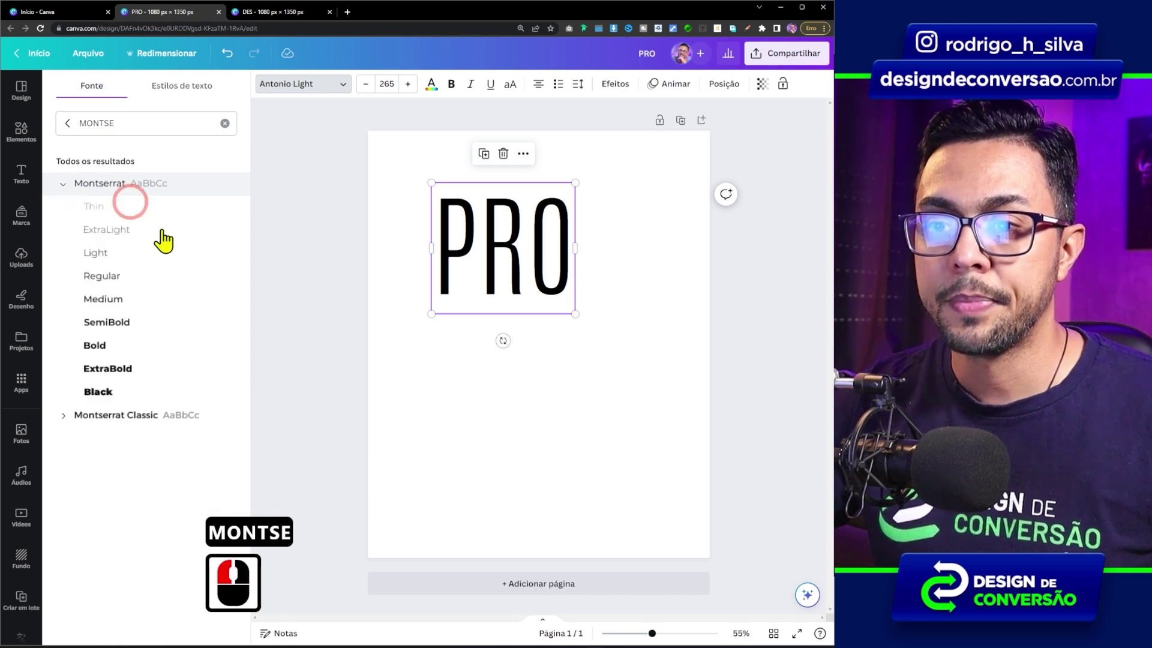
click(109, 394)
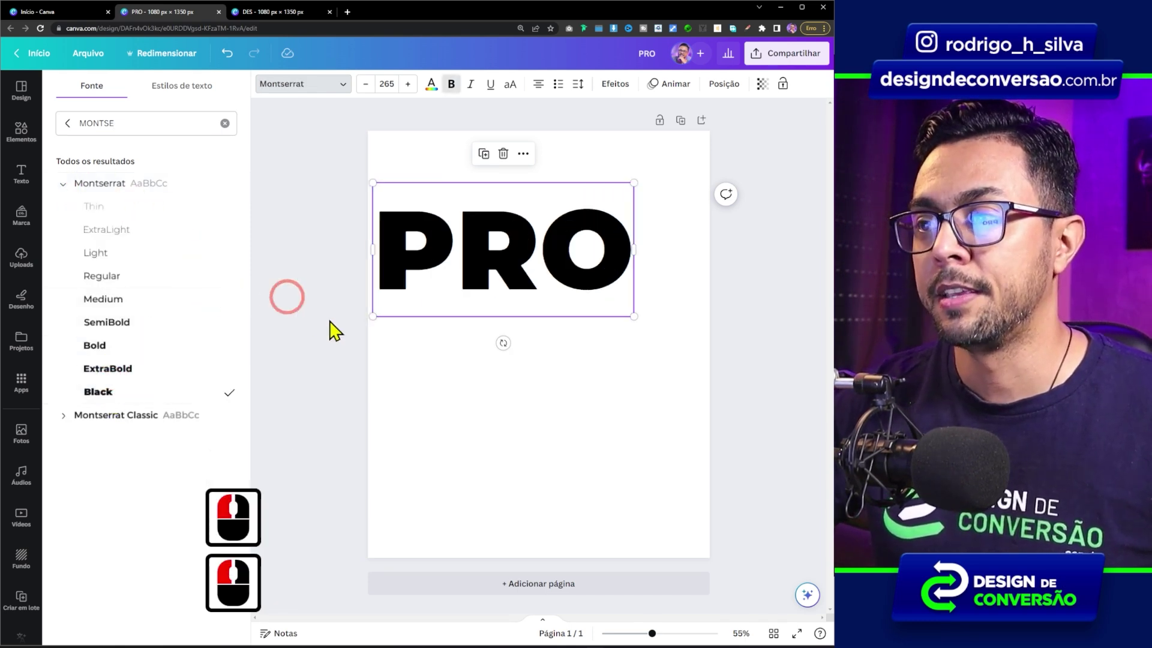
drag(534, 246, 563, 221)
- Tighten the letter spacing of "PRO" to -79
click(578, 83)
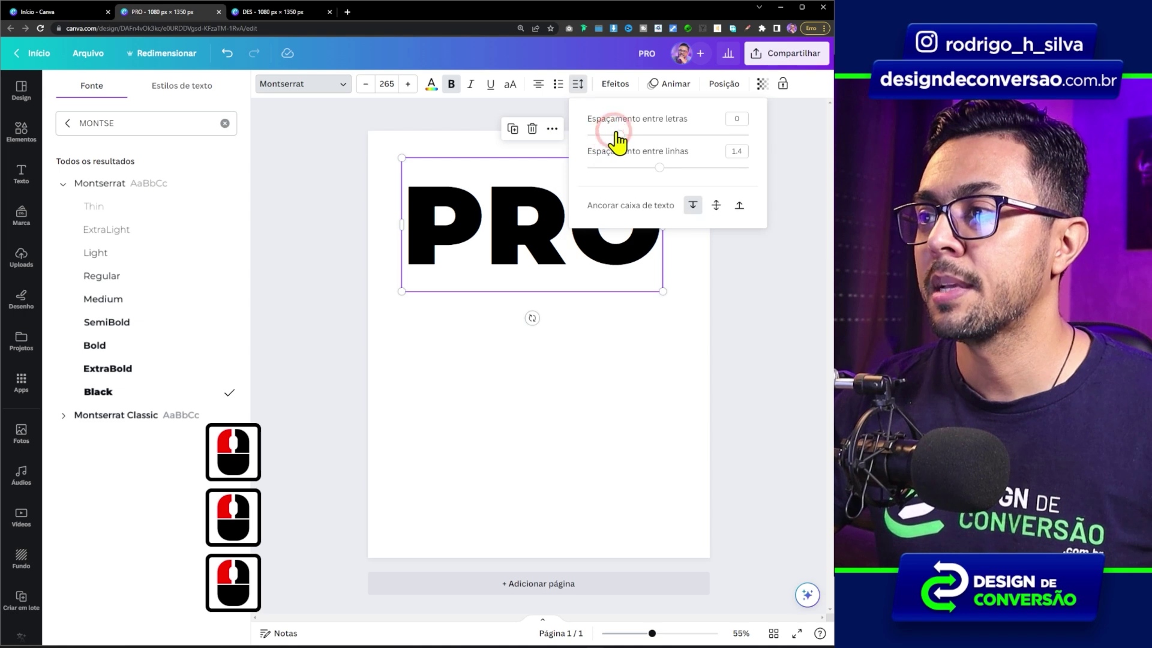
drag(619, 134, 607, 135)
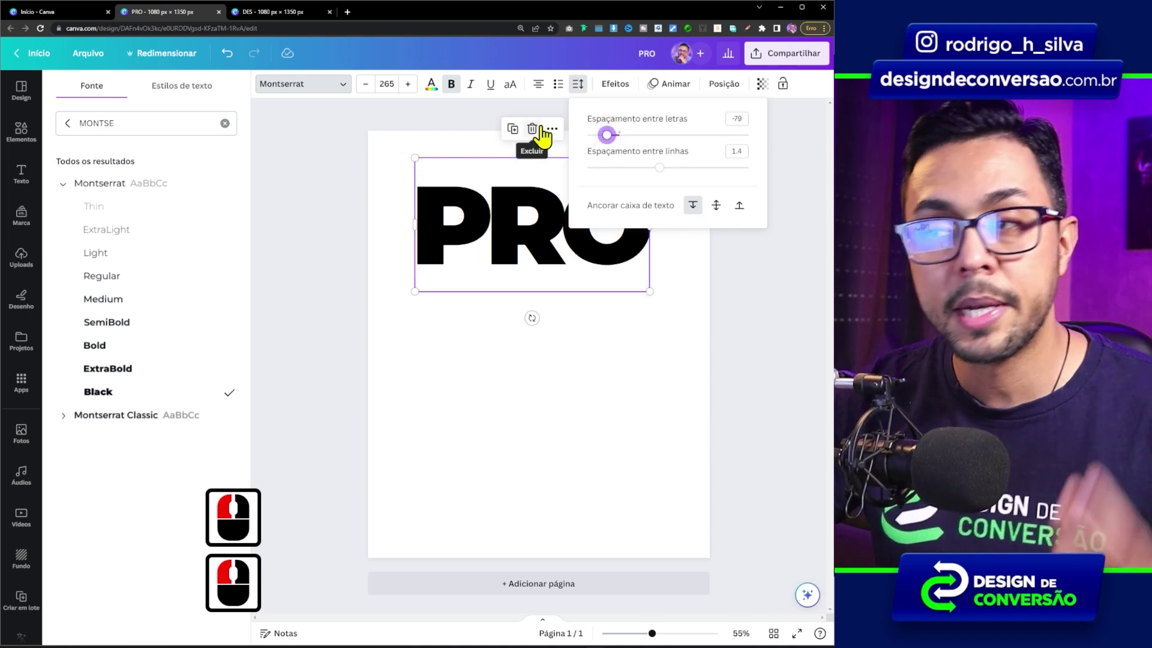
click(486, 351)
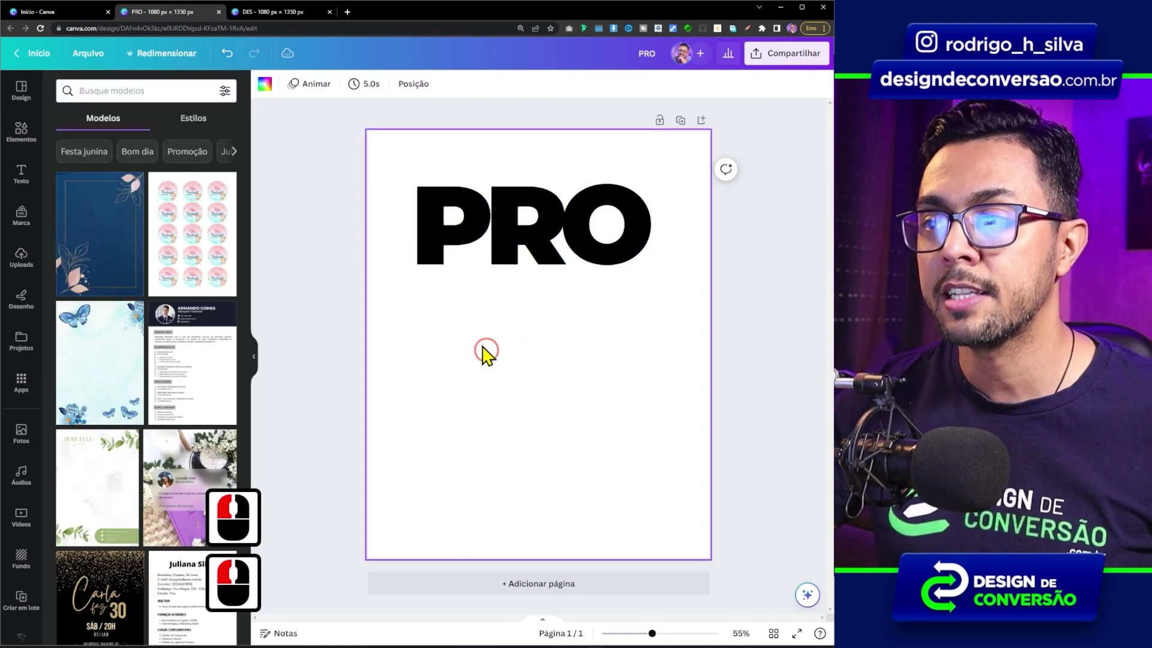
- Move "PRO" toward the page's left edge and enlarge it to font size 323
click(540, 244)
drag(540, 244, 503, 243)
drag(613, 292, 664, 321)
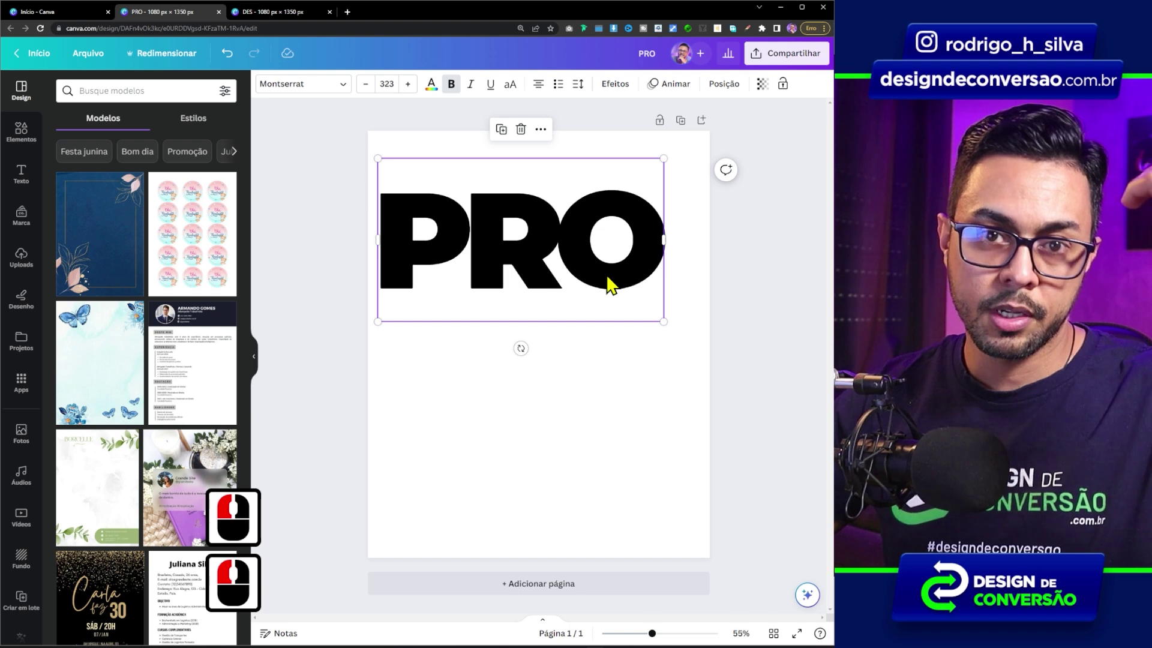
- Duplicate "PRO" twice below the original and change the copies to read "MO" and "ÇÃO"
alt+drag(605, 278, 577, 479)
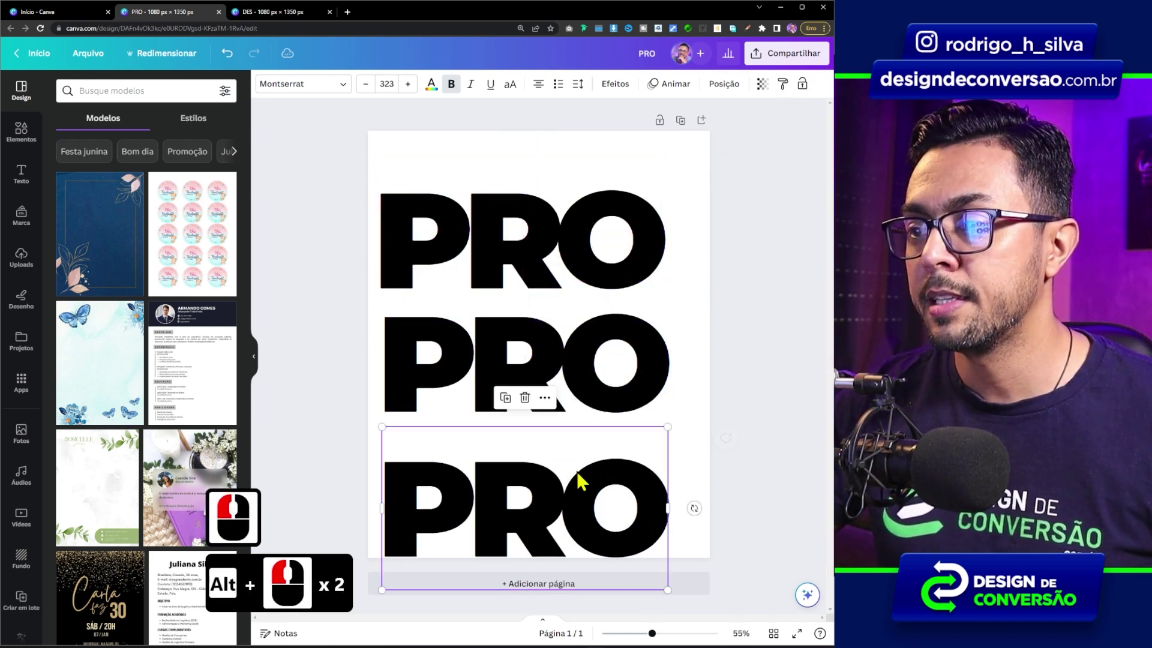
double_click(528, 360)
text(MO)
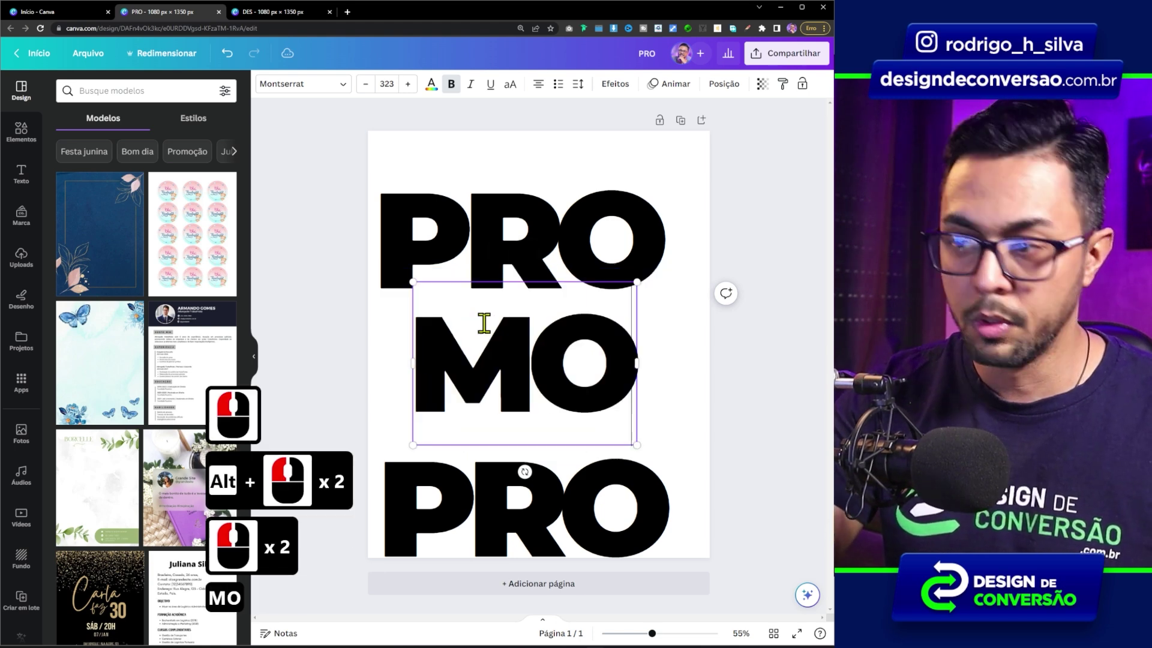
double_click(515, 480)
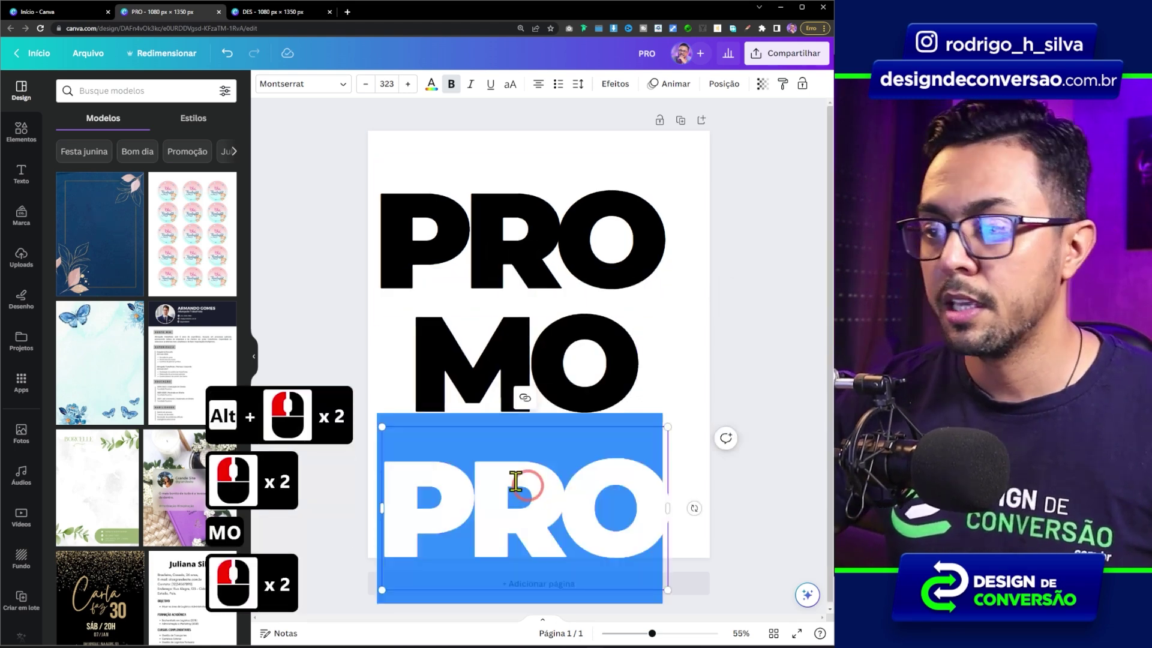
text(ÇÃO)
- Stack the three words closely, with "PRO" and "ÇÃO" at the page's left edge and "MO" at its right edge
click(617, 335)
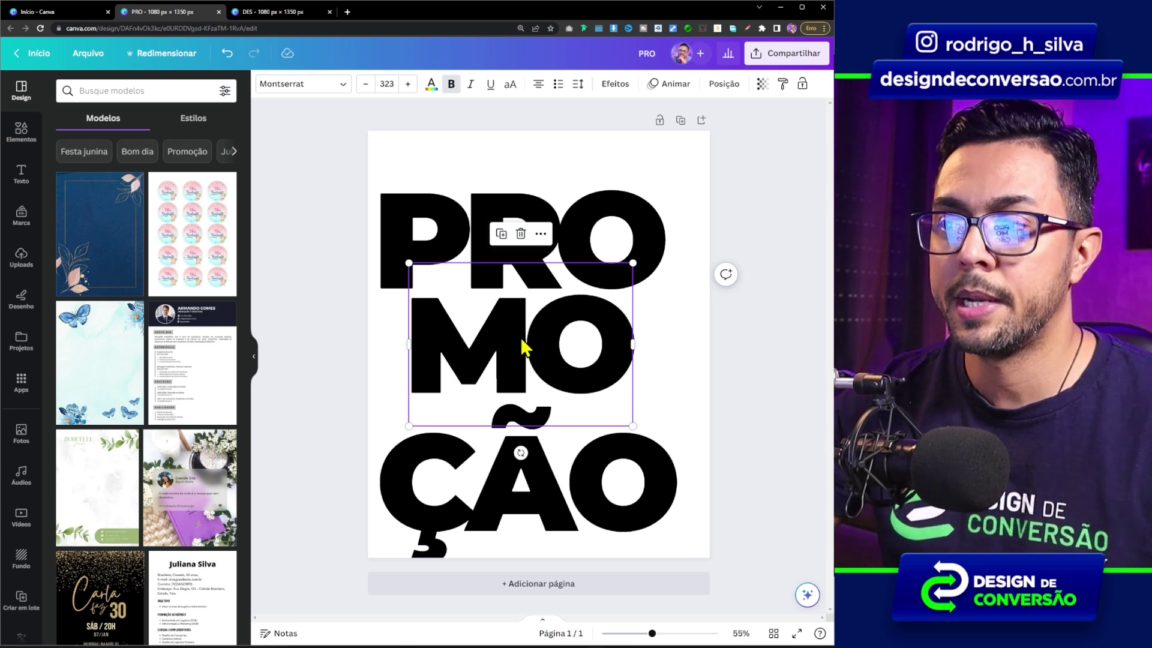
drag(515, 207, 496, 188)
drag(516, 379, 605, 321)
drag(540, 478, 529, 437)
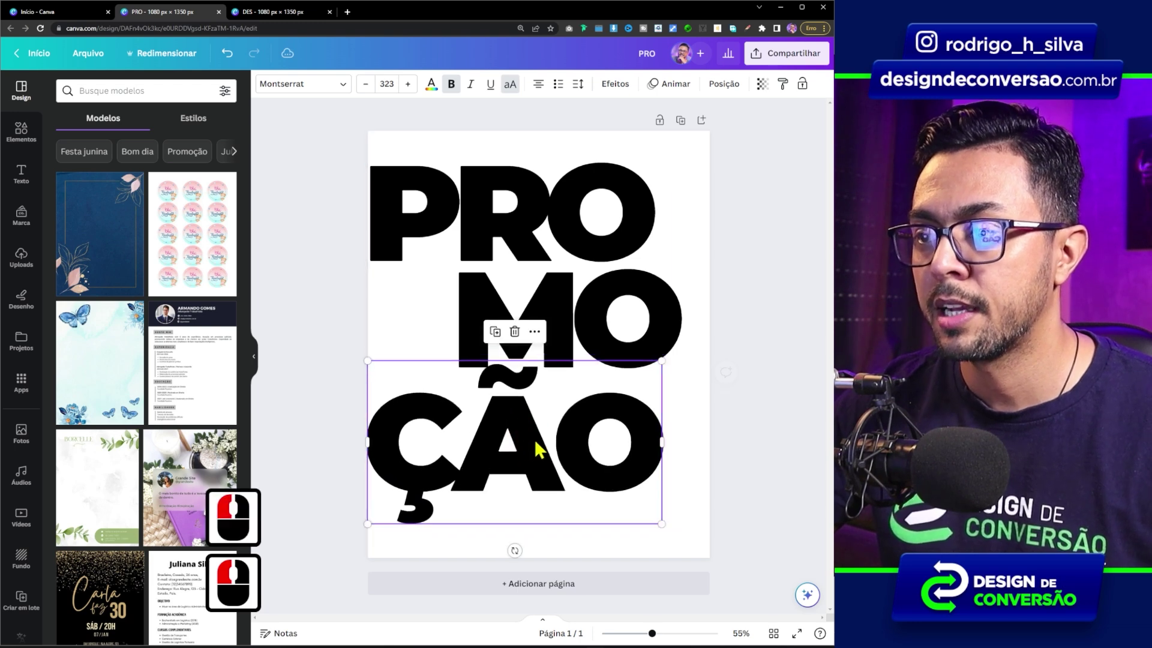
drag(664, 322, 695, 314)
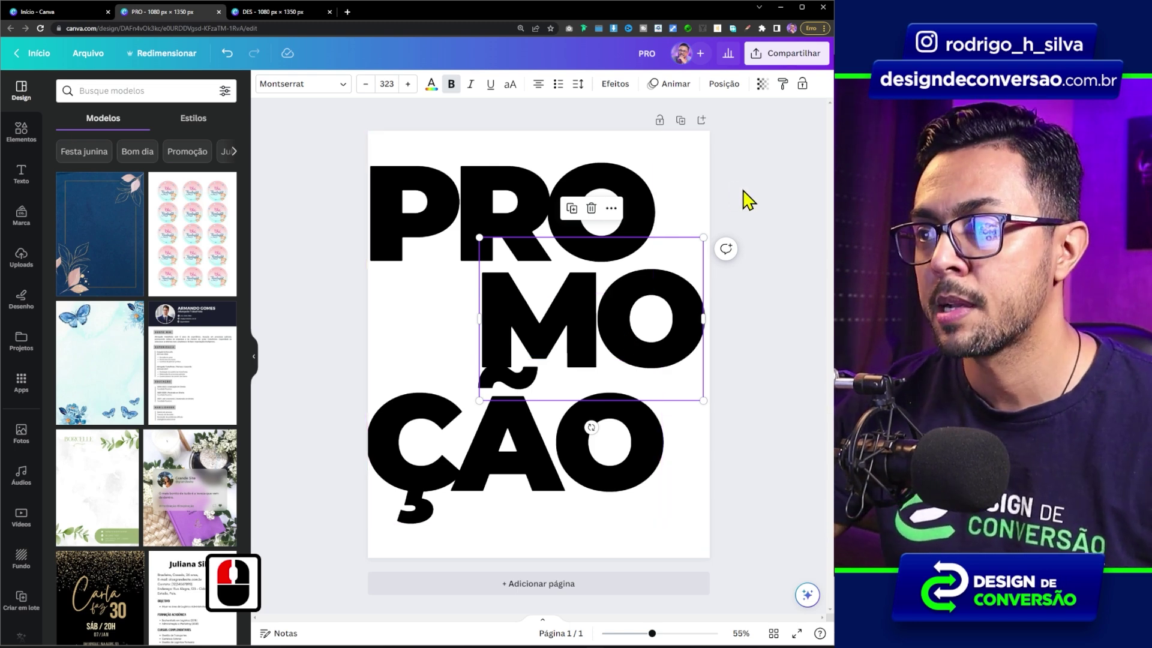
- Tilt all three words together slightly counterclockwise and enlarge them to font size 331 so they fill the page
drag(765, 186, 444, 510)
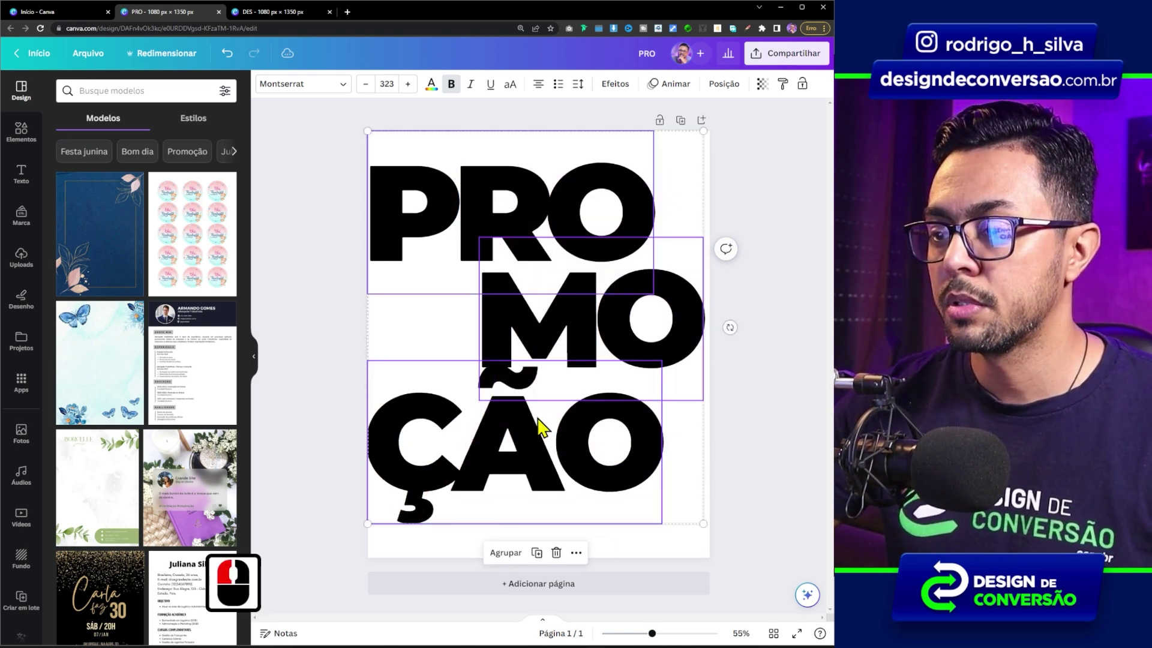
drag(730, 327, 733, 304)
drag(721, 505, 735, 513)
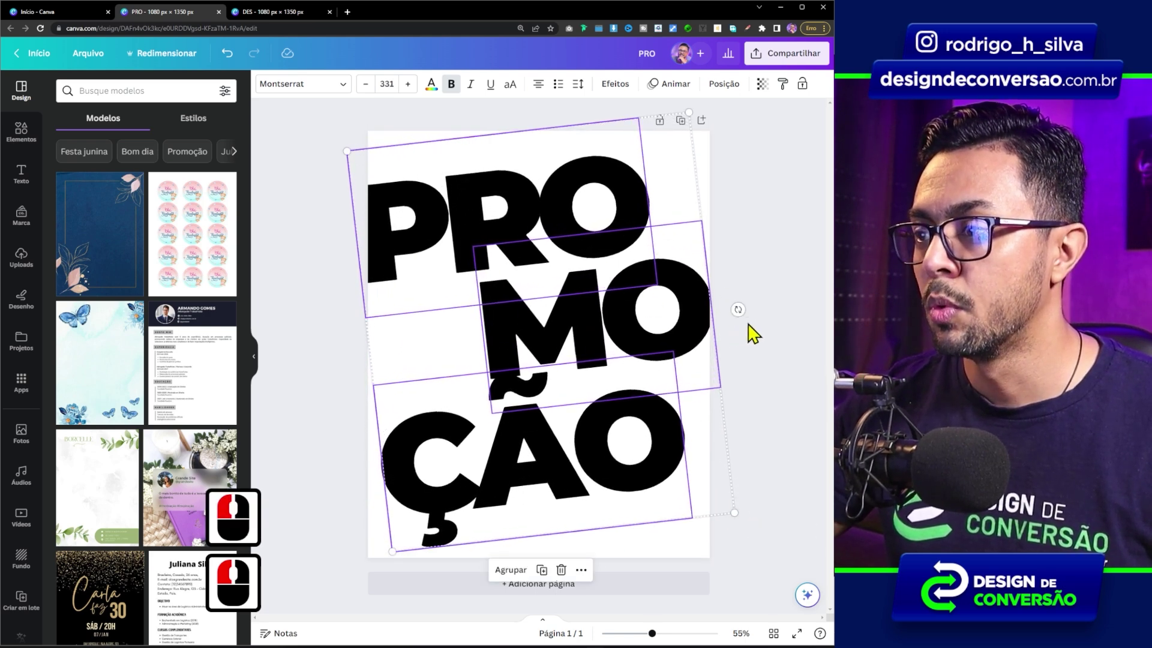
click(760, 212)
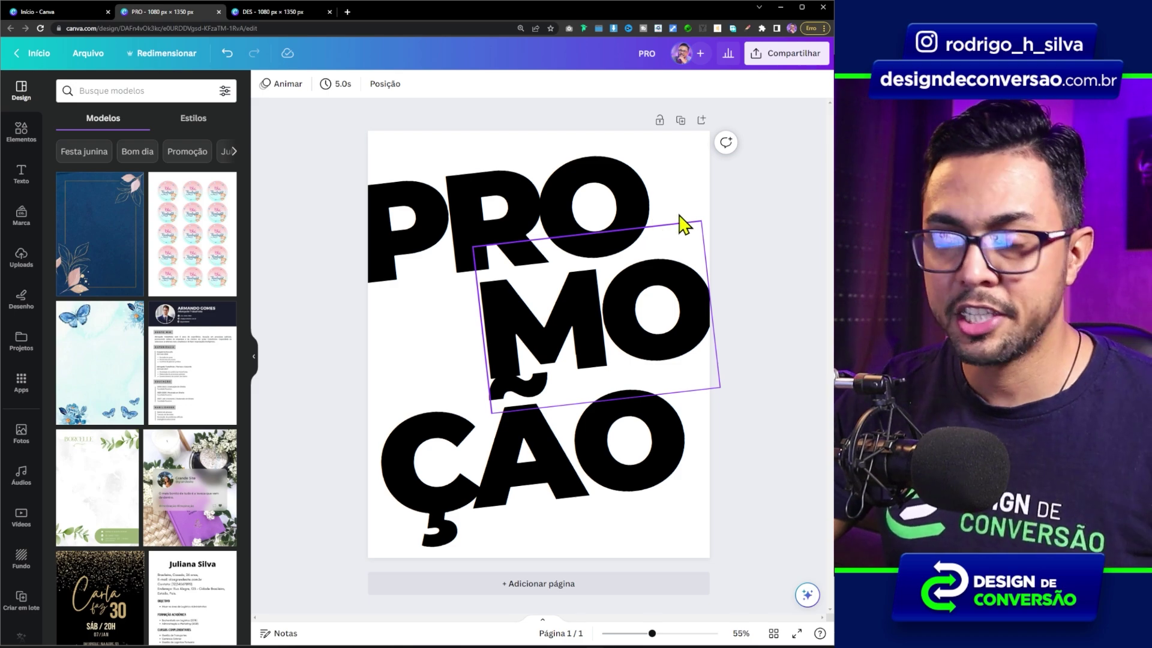
- Duplicate the page and fill the copy's background with black
click(682, 124)
click(610, 177)
click(383, 147)
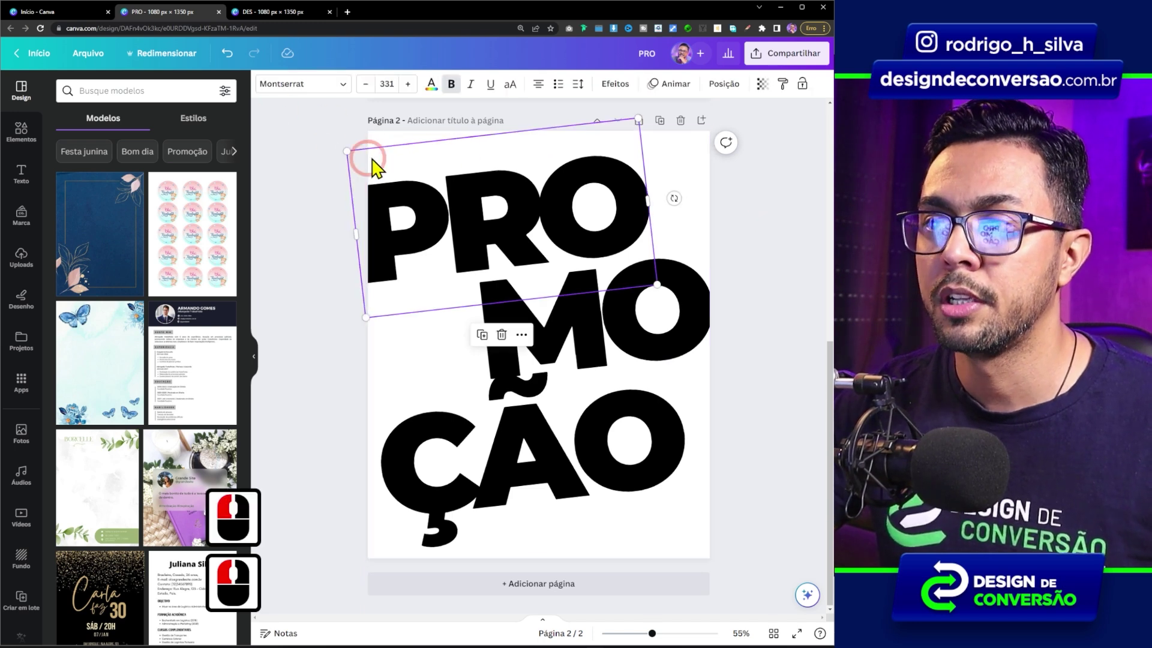
click(386, 128)
click(373, 138)
click(378, 142)
click(264, 84)
click(71, 340)
- Change the colour of all three words on page 2 to white
drag(312, 169, 731, 551)
click(432, 84)
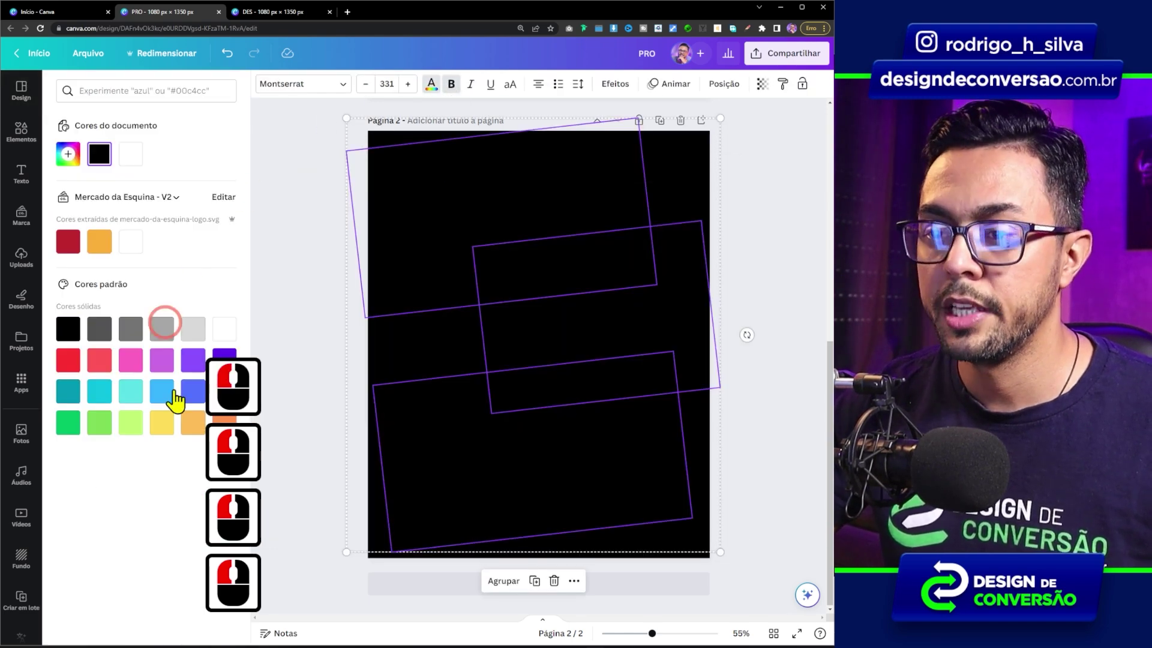
click(224, 330)
click(288, 217)
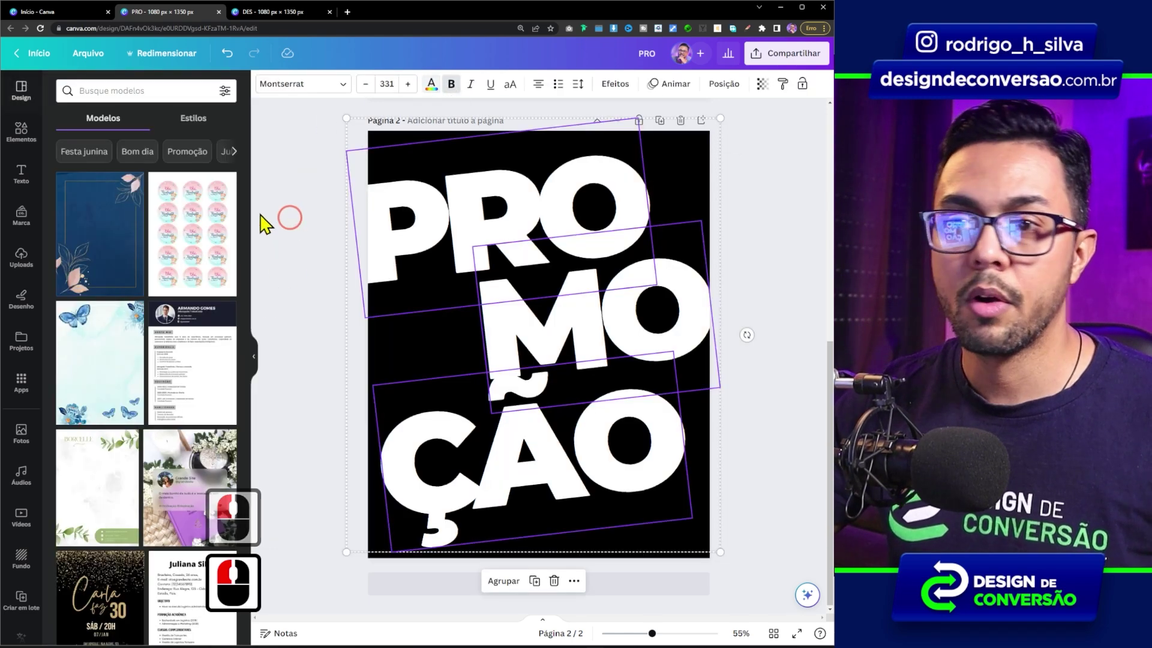
- Add a square shape to page 2 and bring it to the front of all the text
click(27, 129)
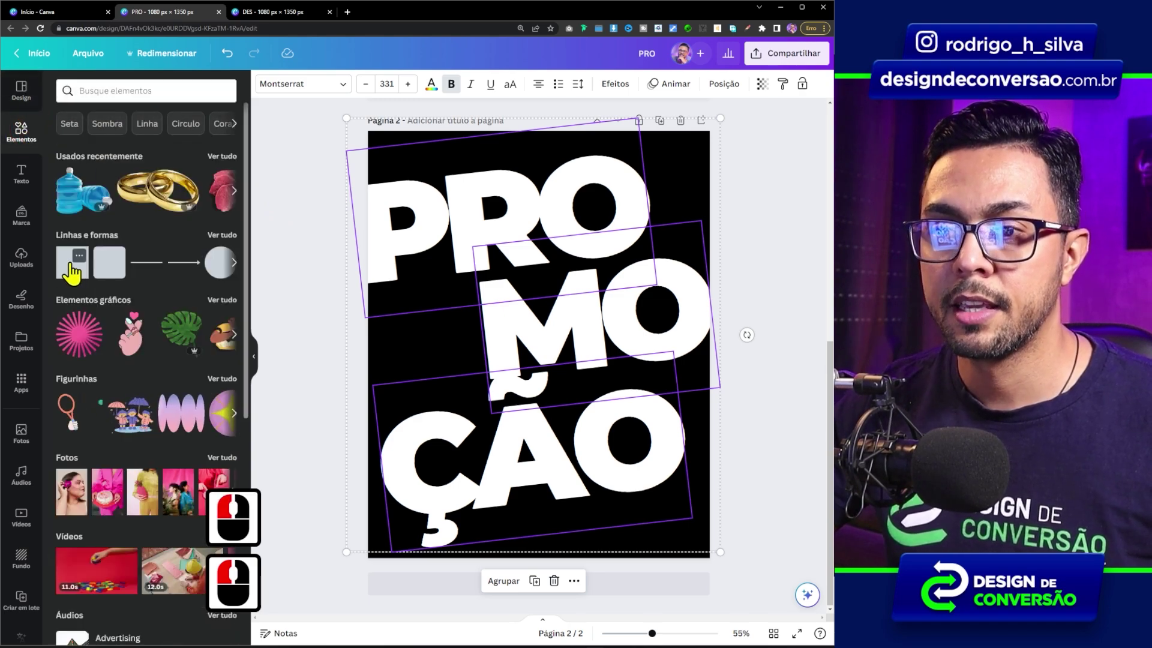
click(72, 264)
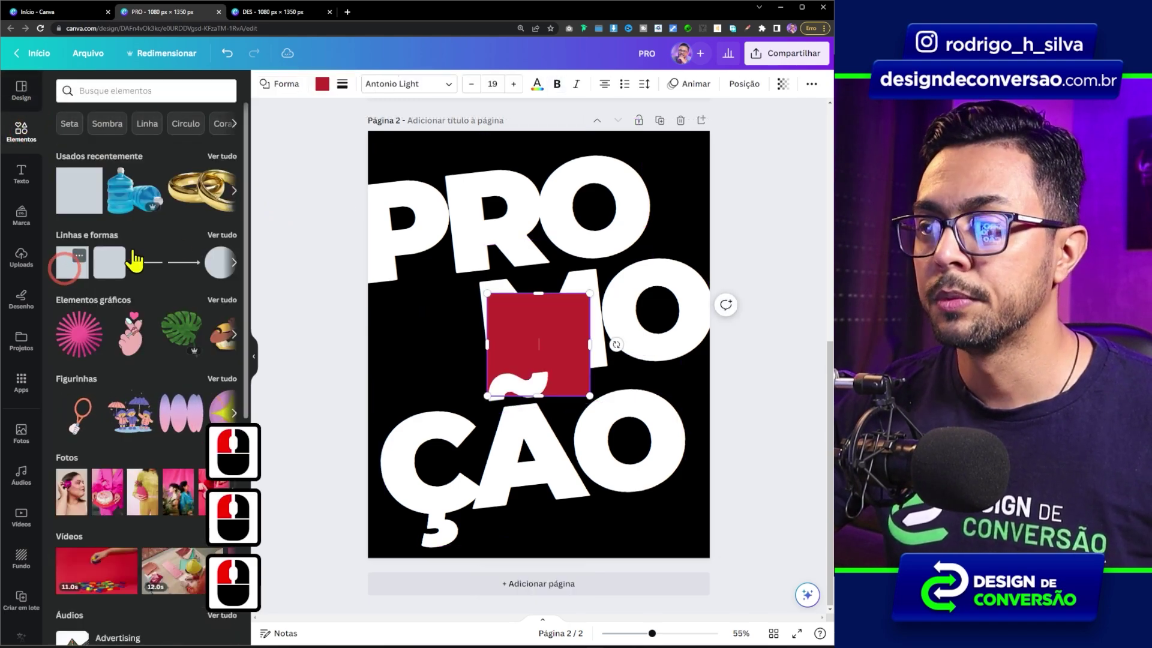
right_click(543, 306)
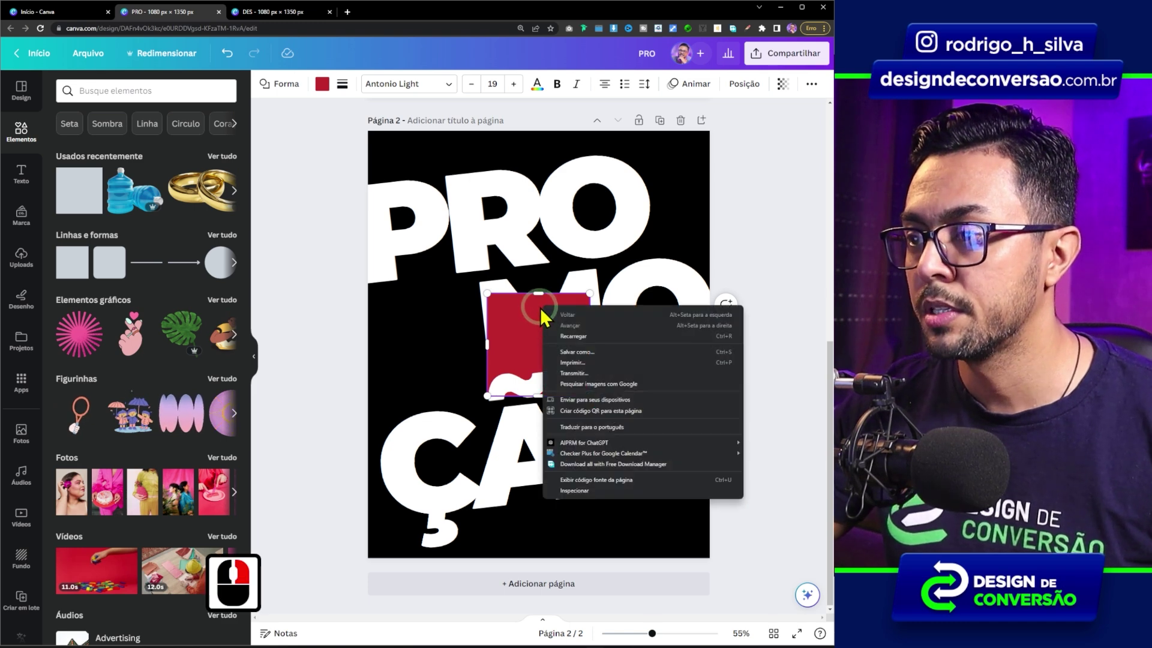
right_click(540, 307)
mouse_move(543, 442)
click(393, 466)
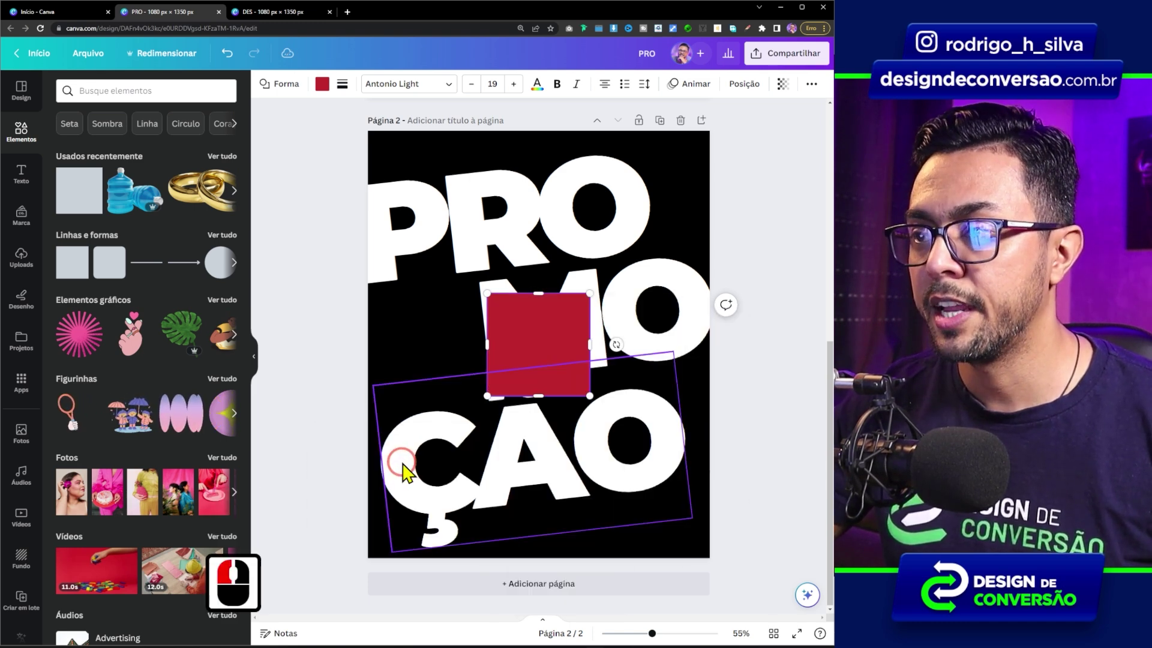
- Fill the square with the pink-to-yellow linear gradient and rotate it to -90° so yellow is at the top
click(321, 85)
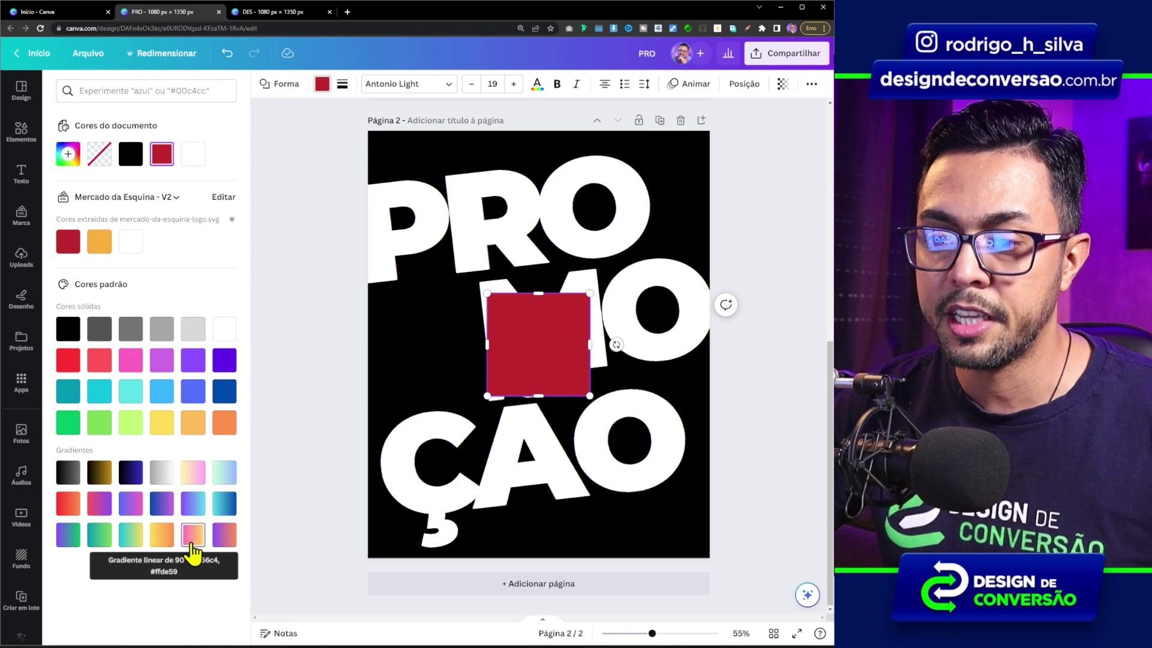
click(193, 545)
drag(616, 345, 545, 262)
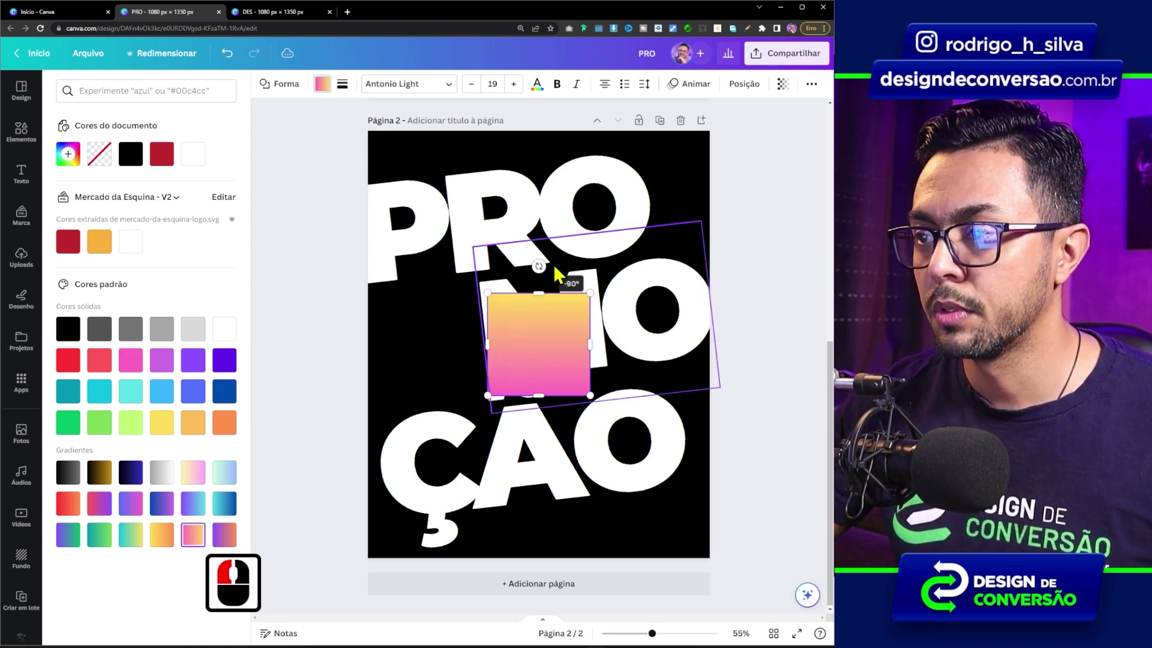
- Enlarge the gradient square to cover almost the whole page and set its transparency to 50
drag(590, 293, 750, 149)
drag(487, 395, 347, 545)
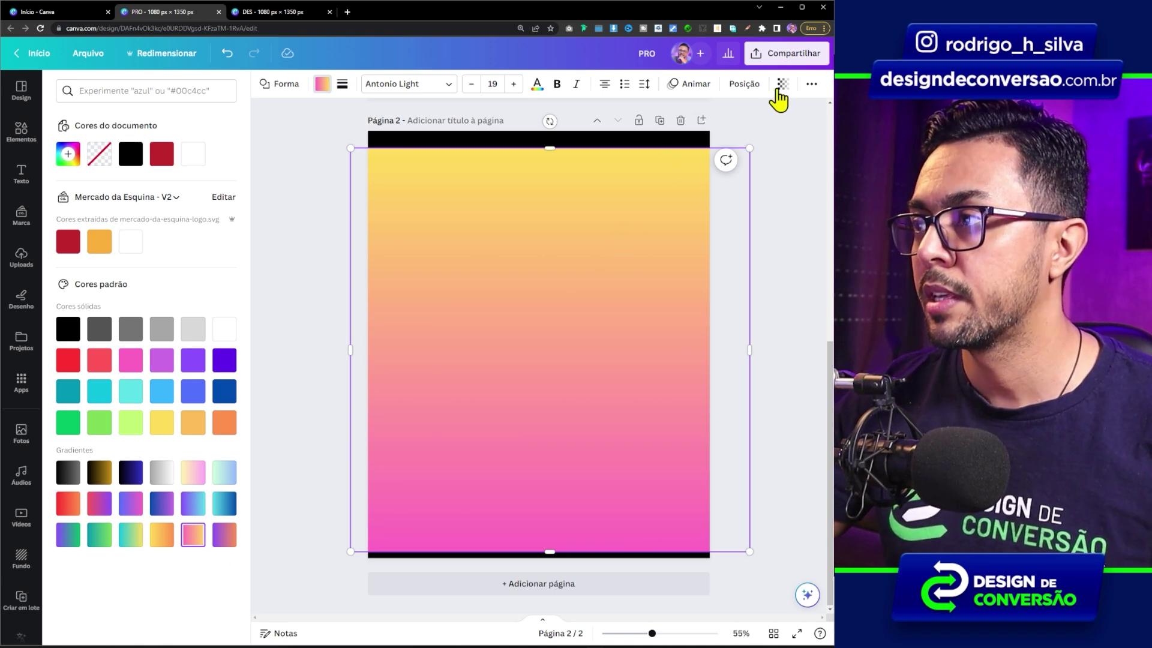
click(782, 84)
double_click(770, 114)
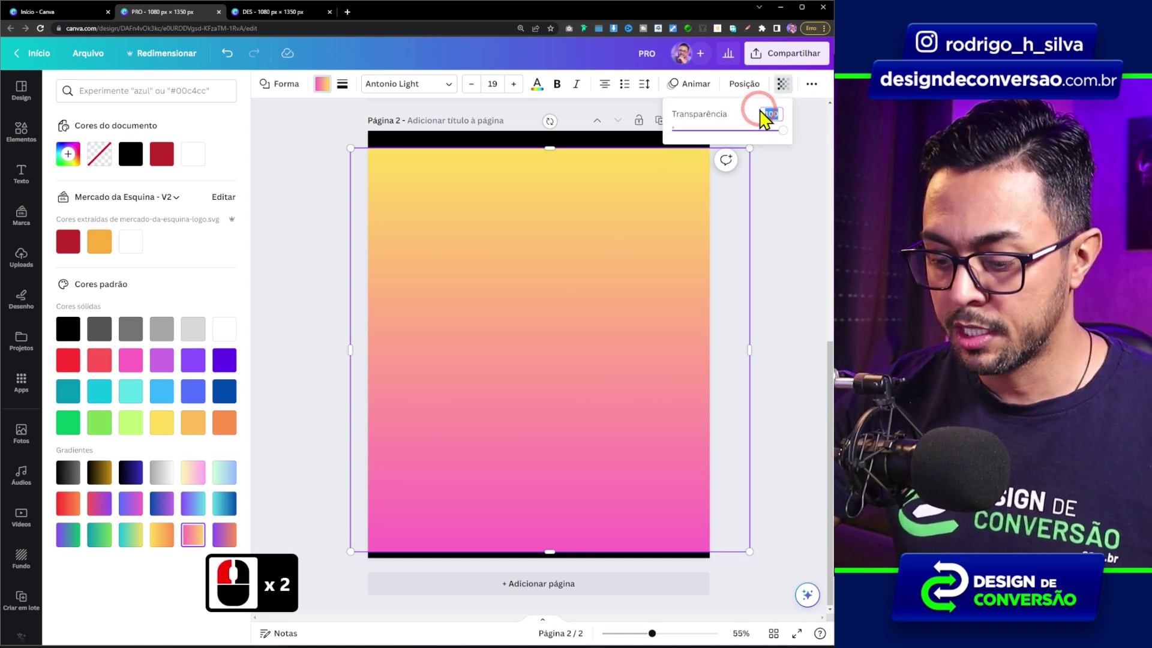
text(50)
key(Return)
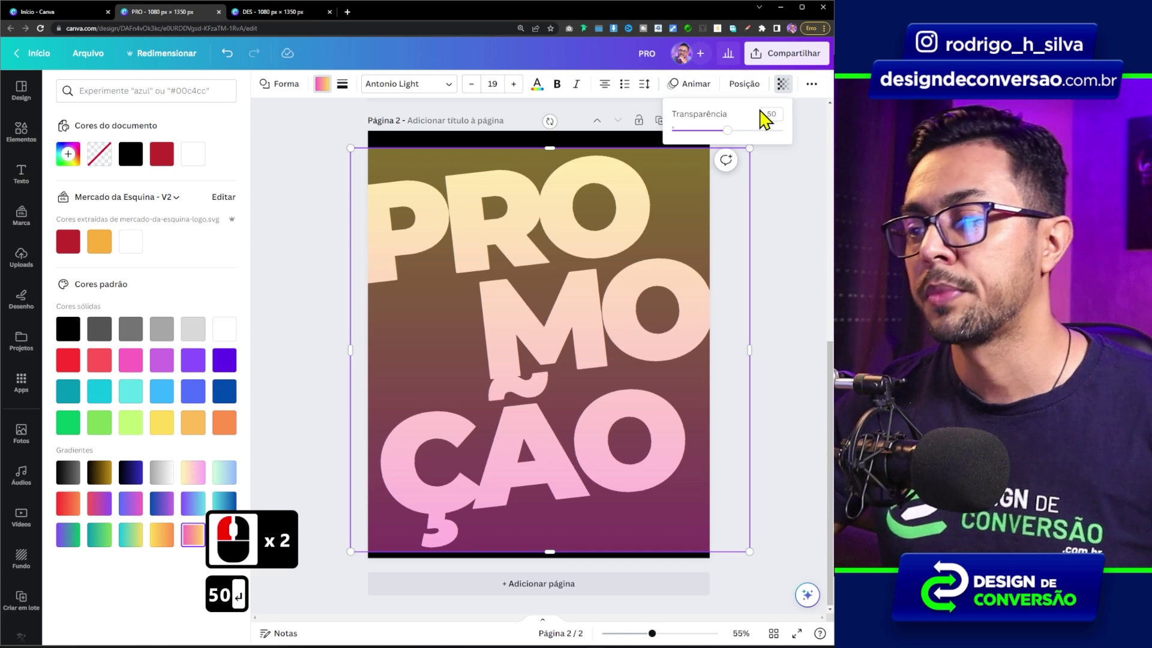
double_click(303, 288)
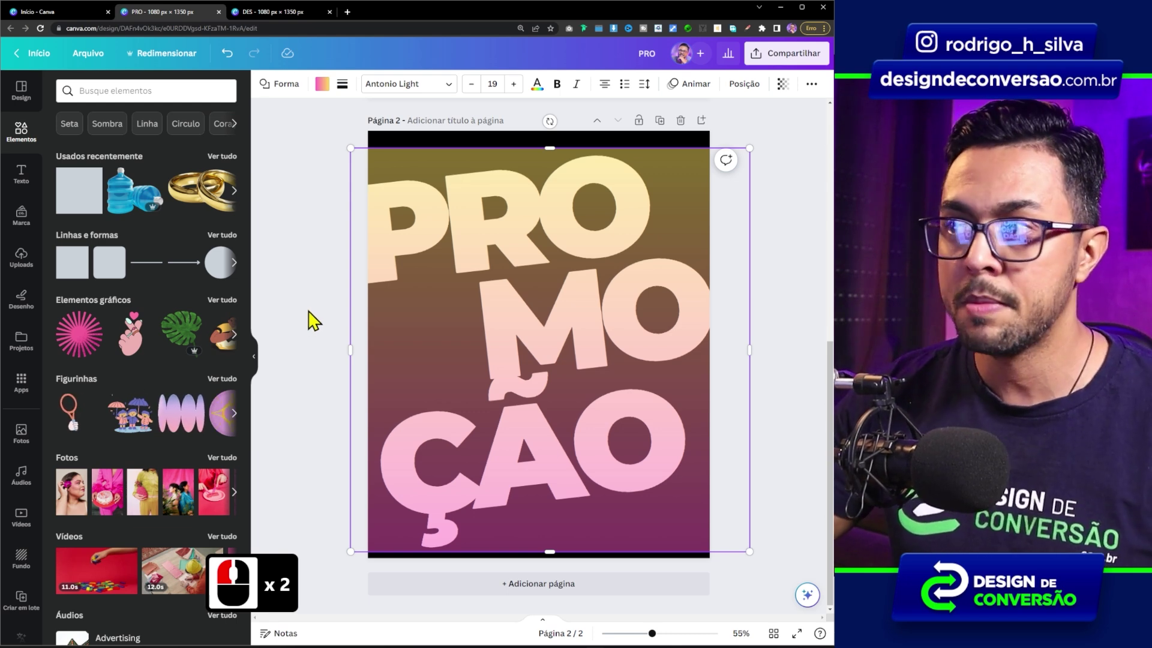
click(308, 317)
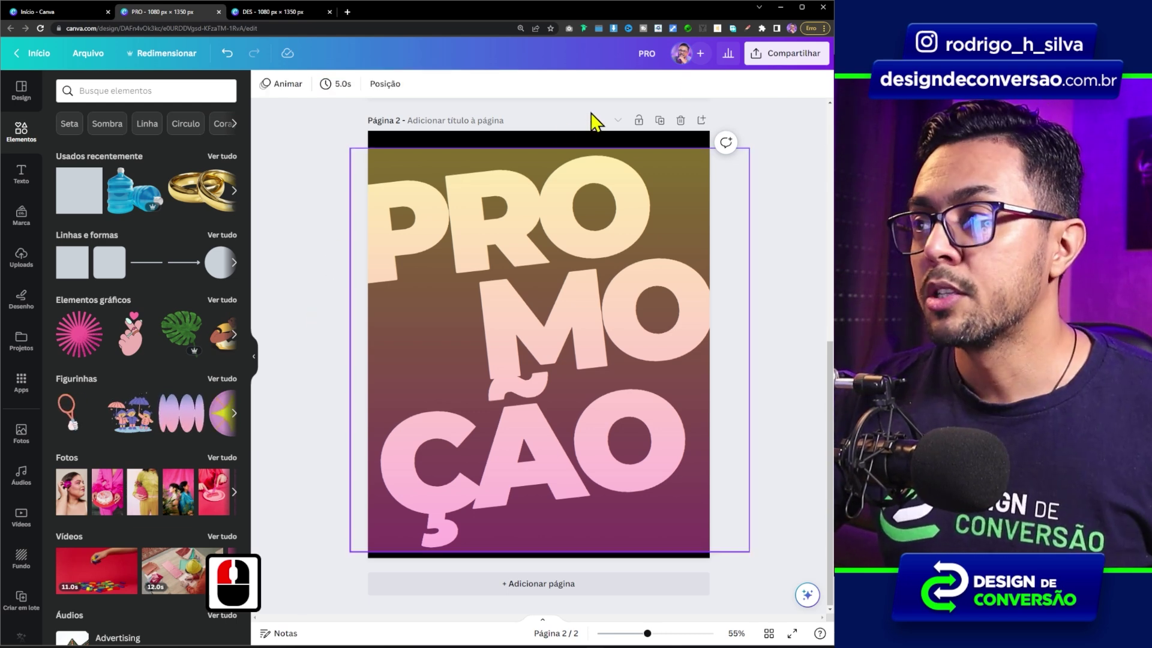
- Copy page 2 to the clipboard as an image using the "Copiar para a área de transferência" sharing option
click(782, 56)
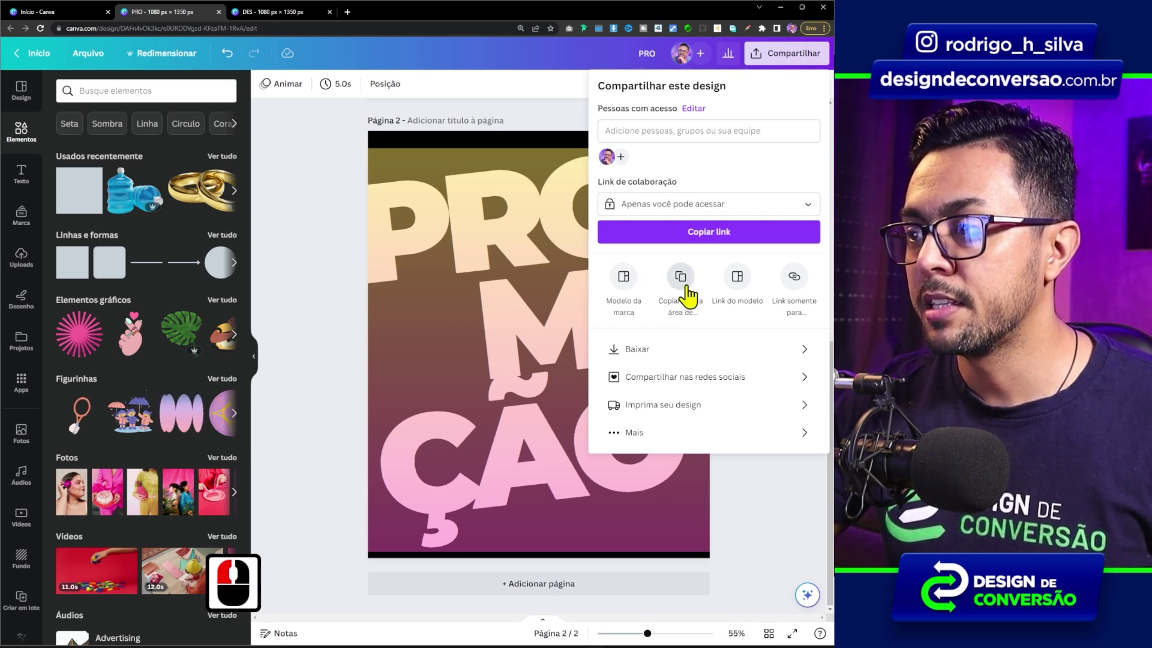
click(634, 434)
click(629, 108)
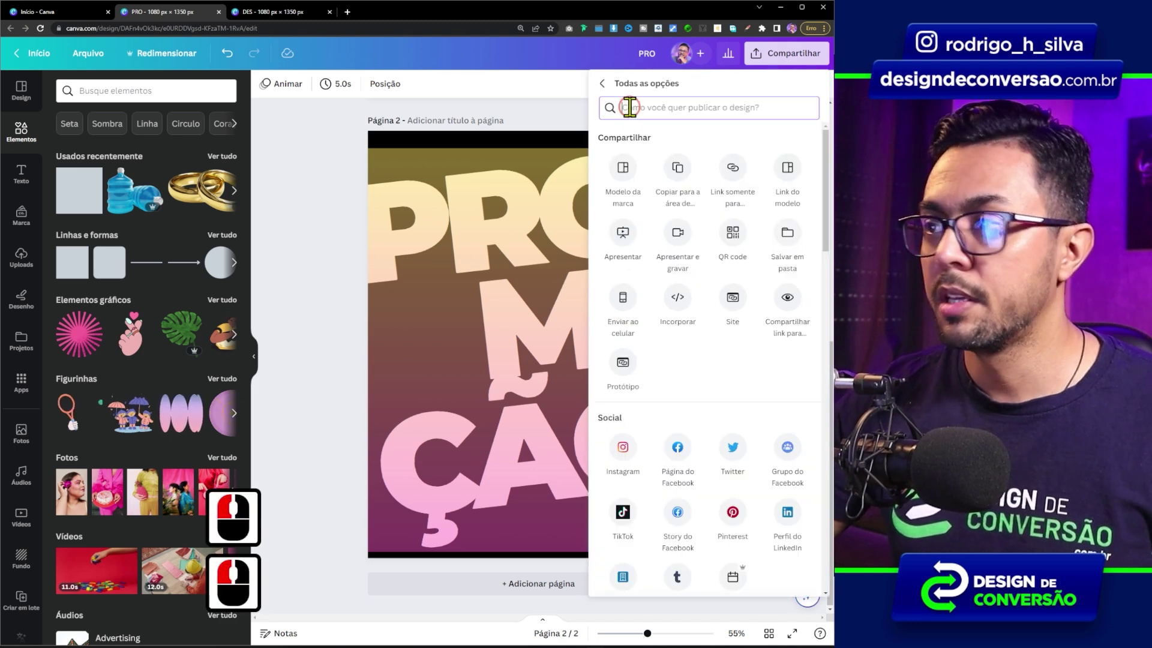
text(copia)
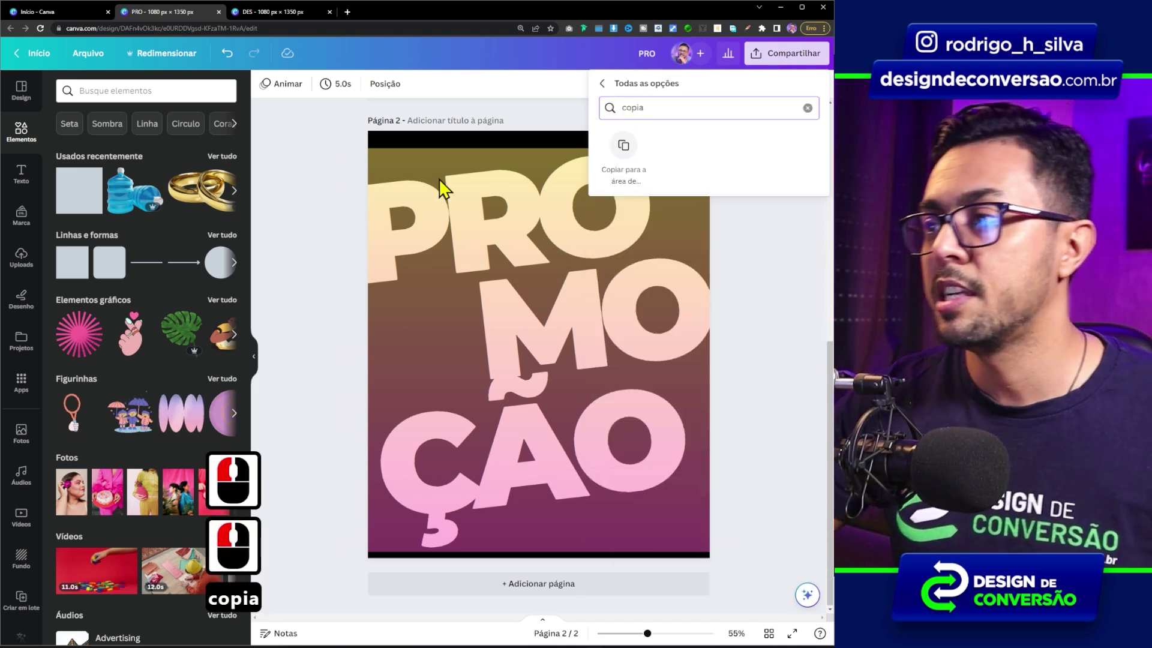
click(627, 153)
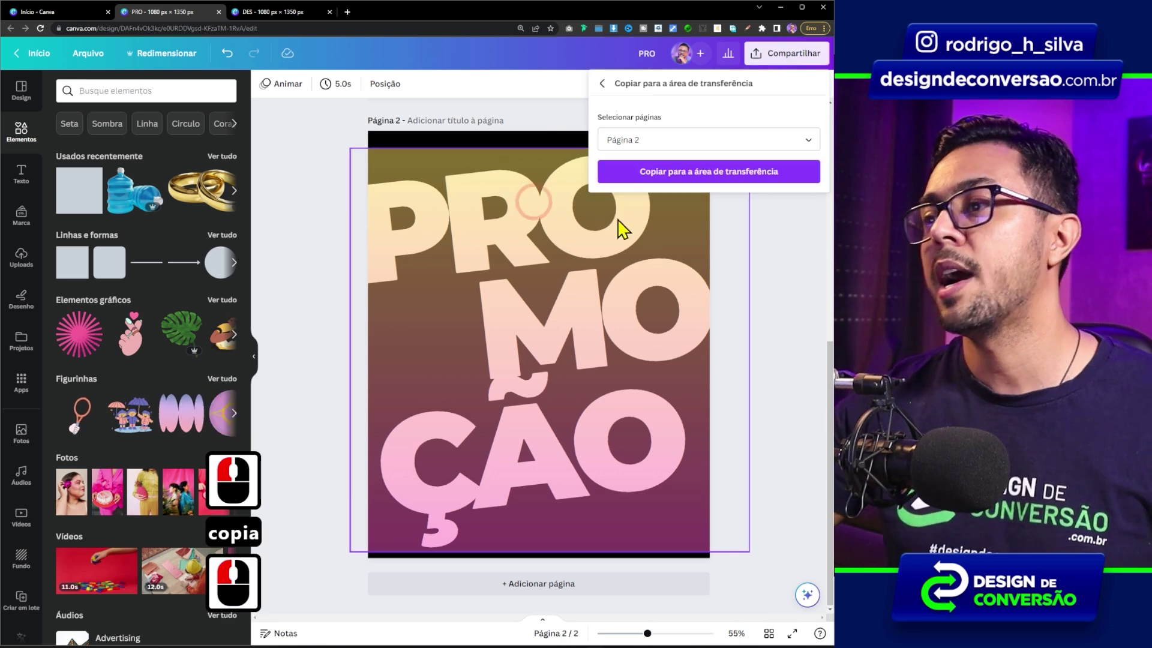
click(738, 178)
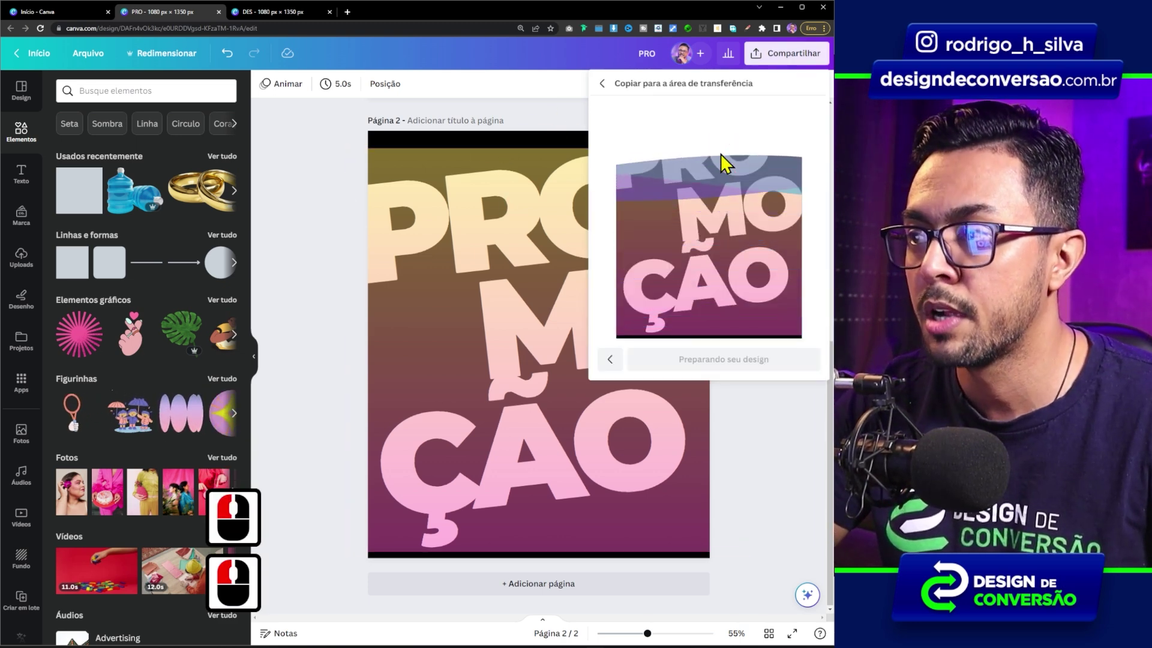
click(324, 372)
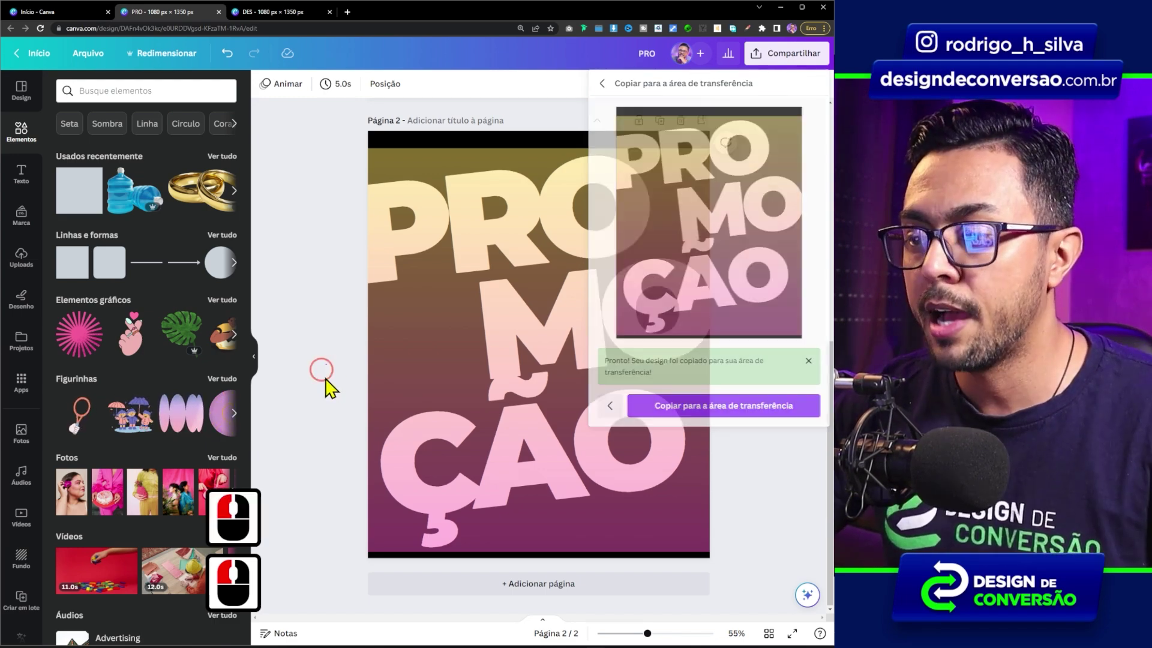
- Add page 3 to the design and paste the copied PROMOÇÃO image onto it
click(494, 594)
click(438, 421)
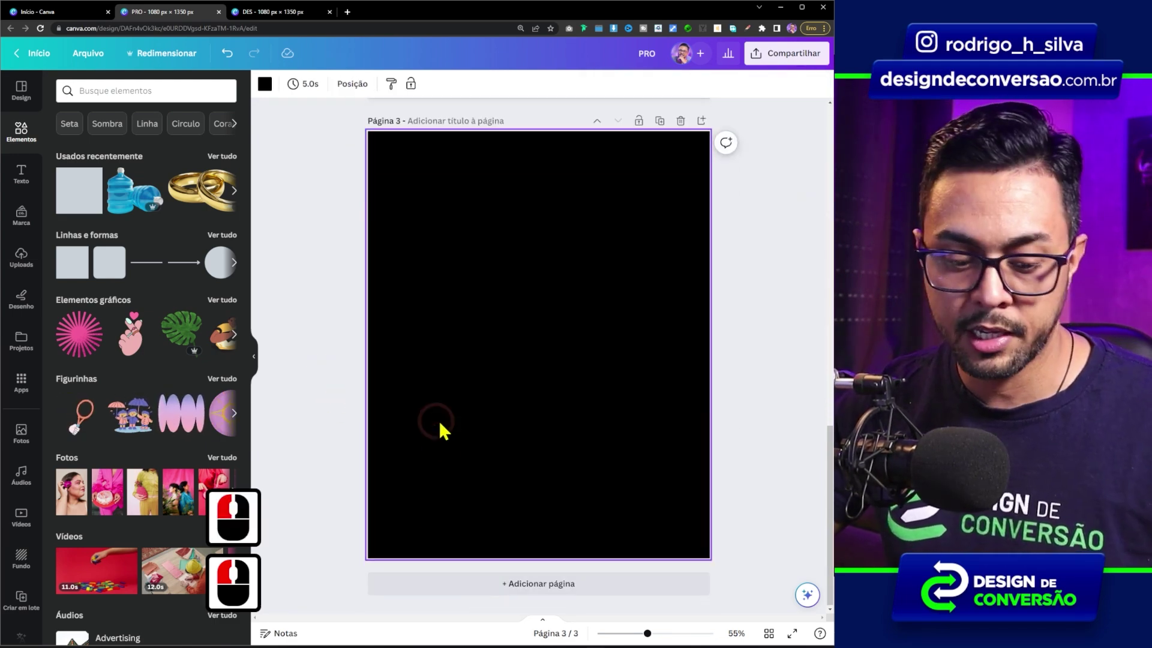
key(ctrl+v)
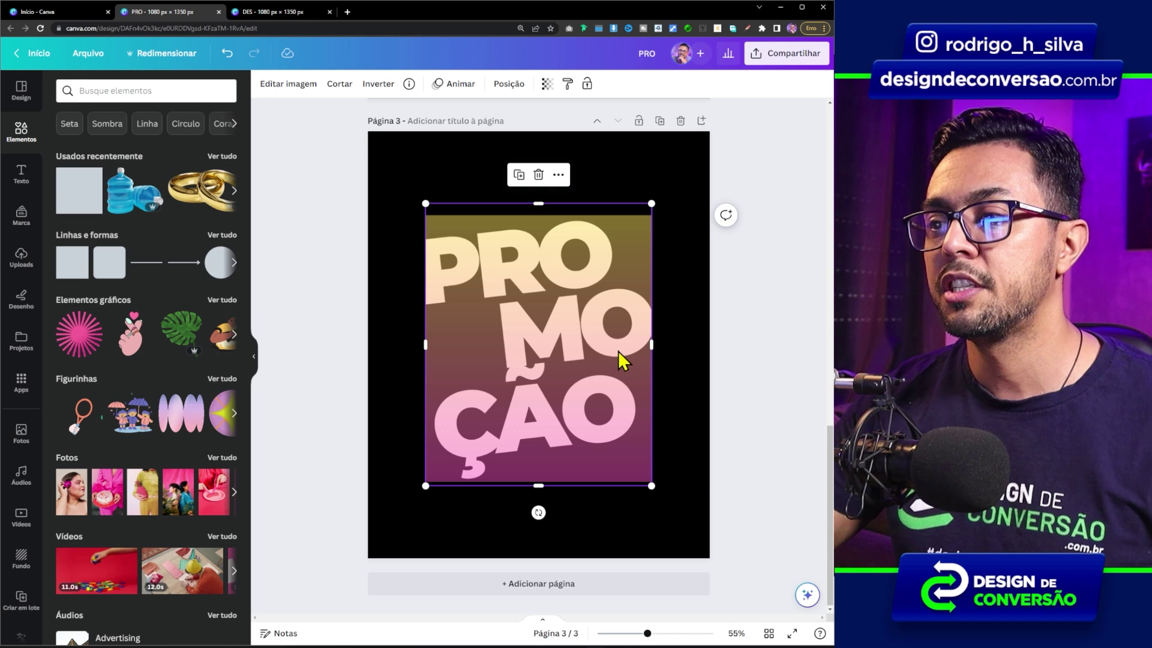
- Remove the background of the pasted PROMOÇÃO image with Removedor de Fundo and apply the result
click(287, 90)
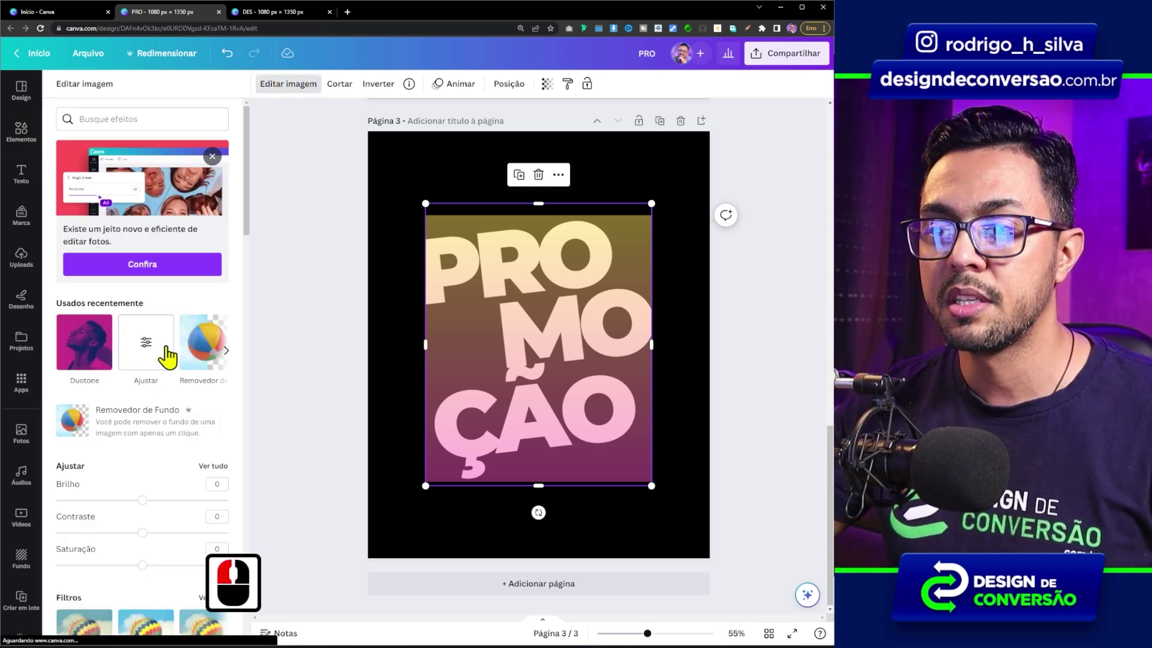
click(202, 360)
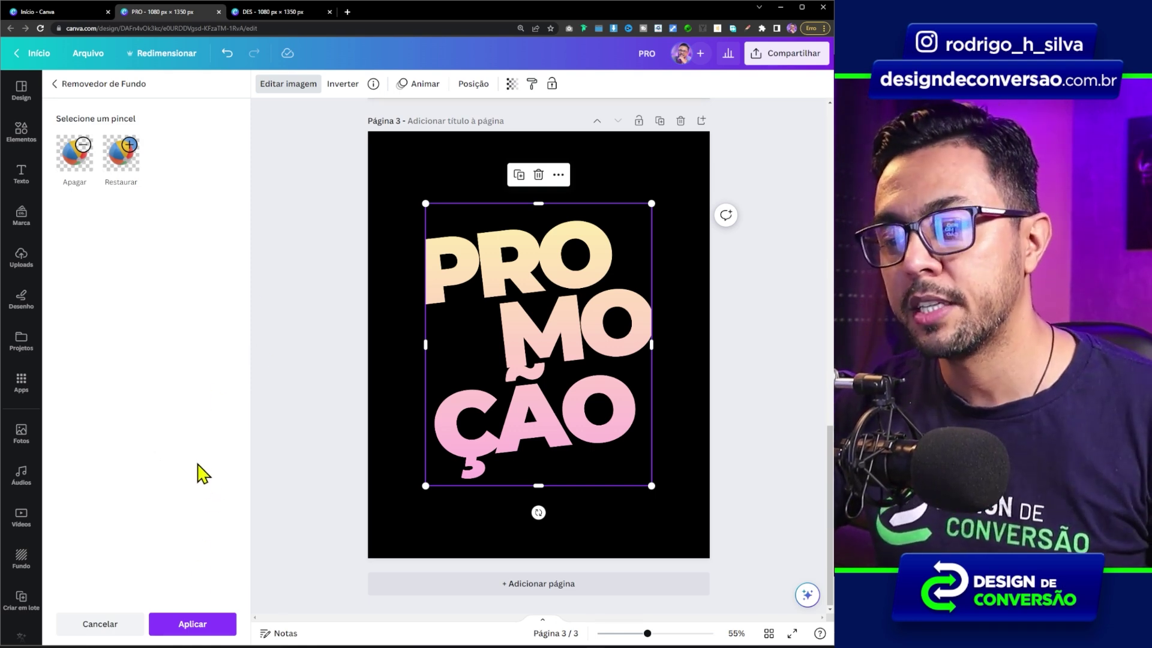
click(192, 628)
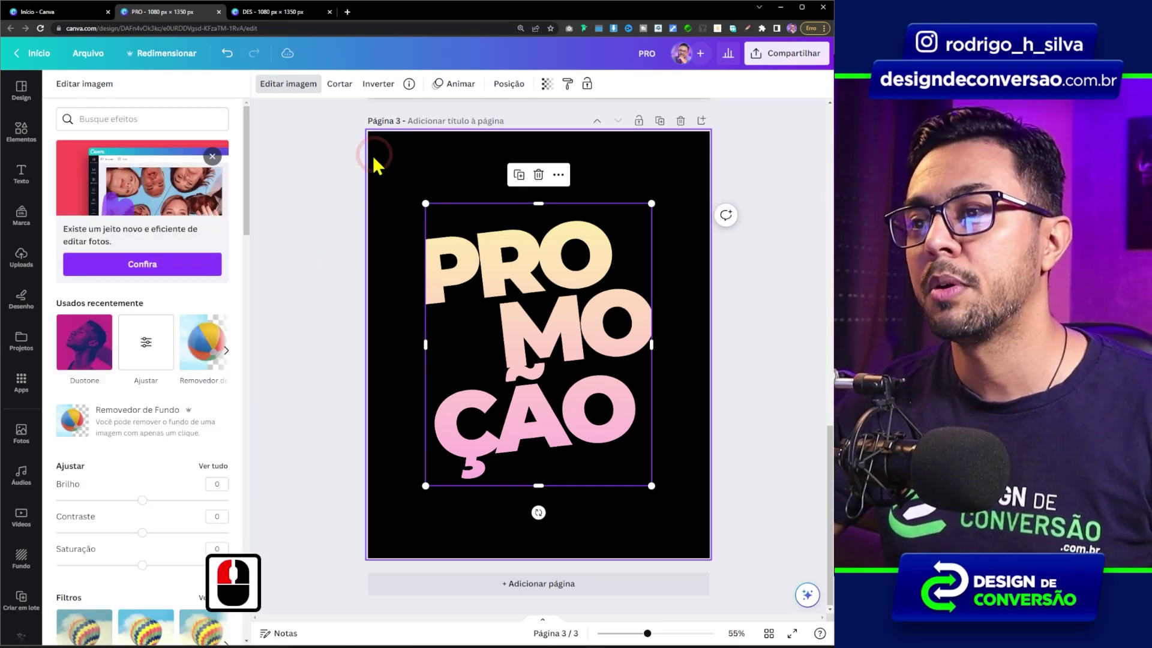
- Change page 3's background colour to white and enlarge the PROMOÇÃO image to fill the whole page
click(374, 172)
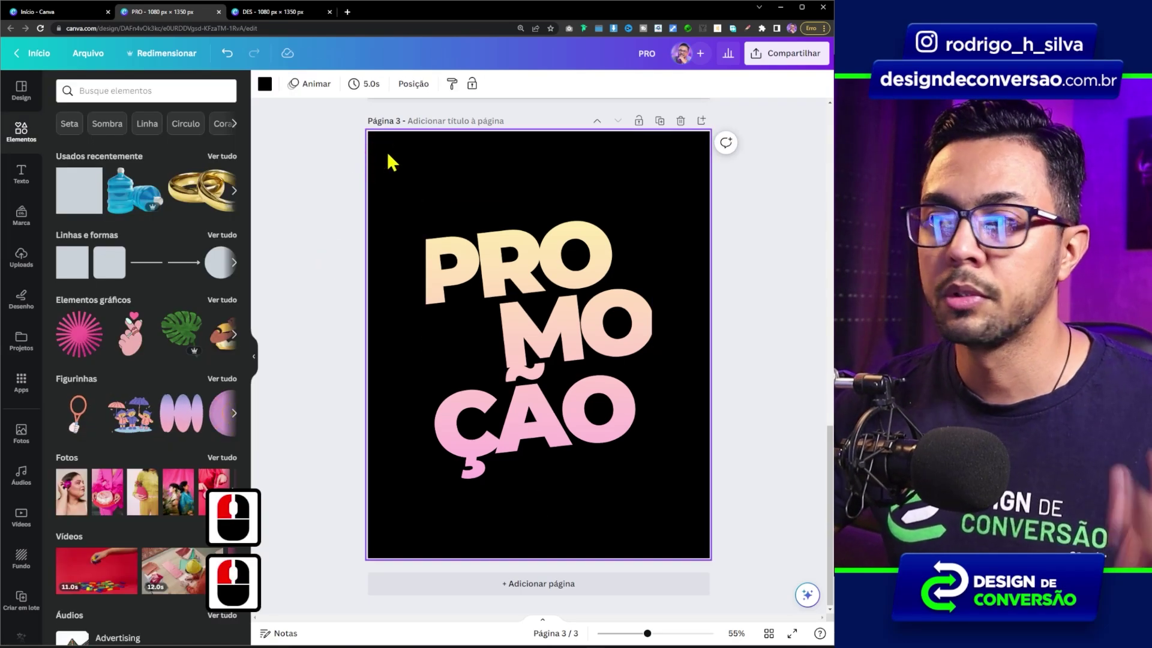
click(265, 85)
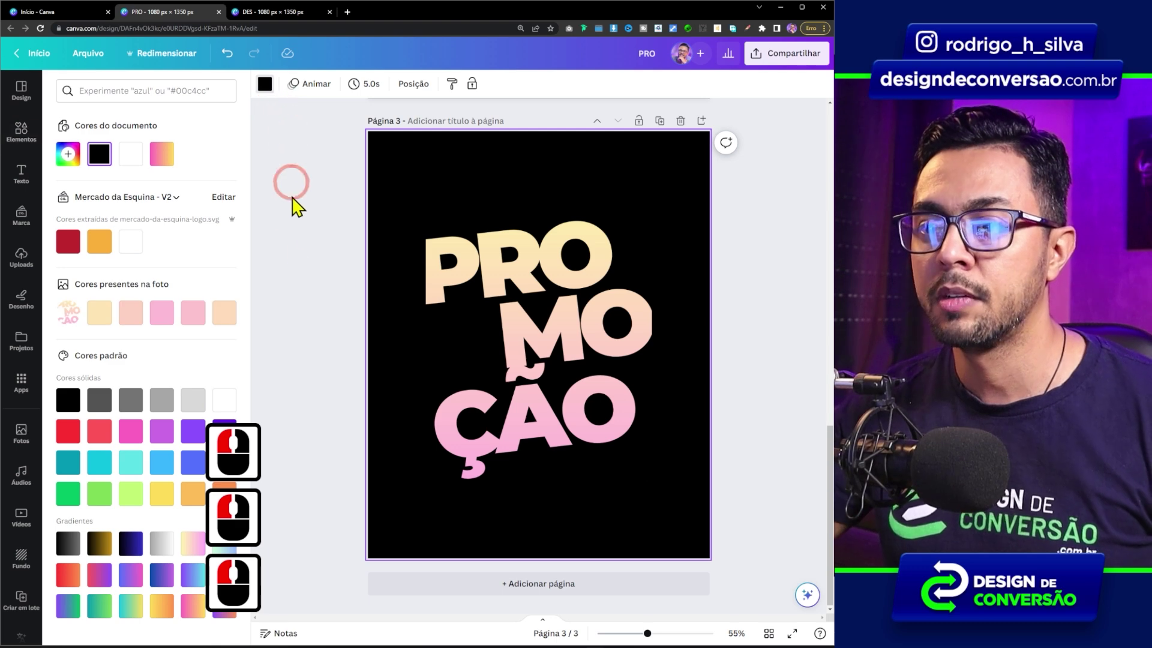
click(225, 400)
drag(308, 196, 624, 360)
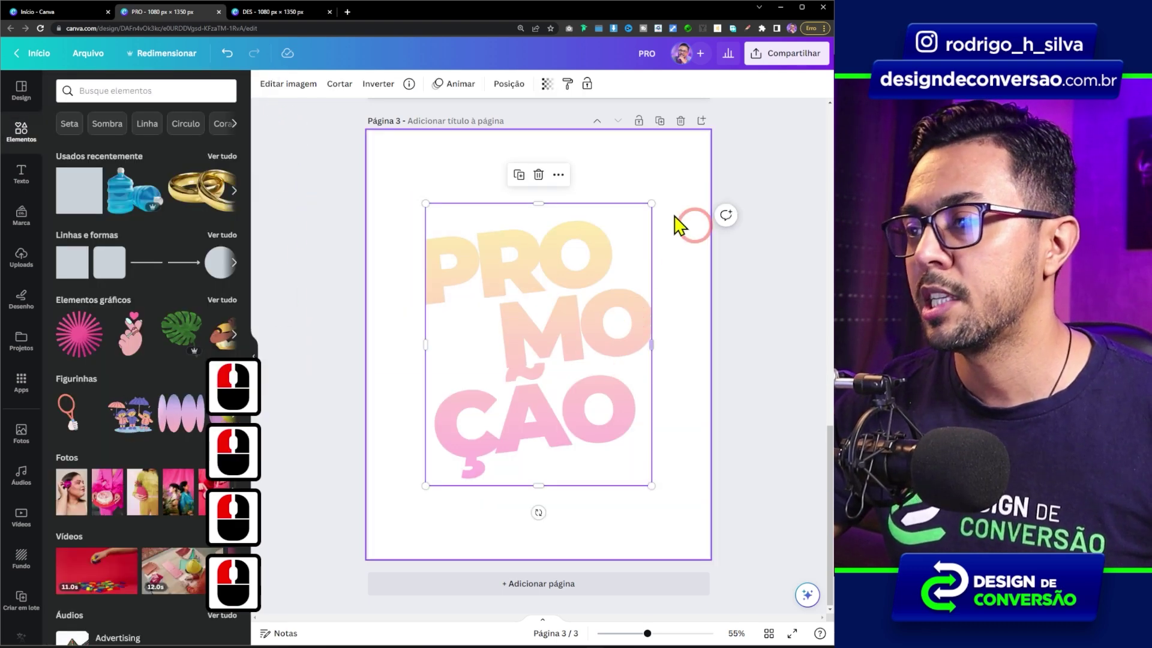
drag(651, 203, 723, 148)
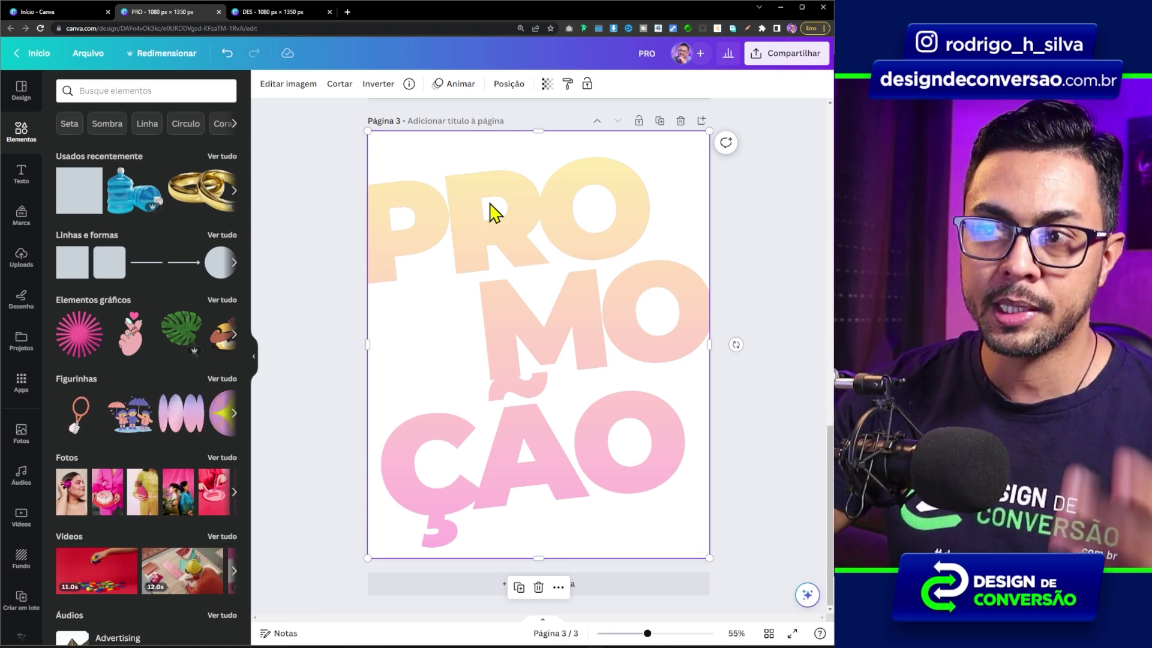
- Adjust the PROMOÇÃO image to brightness -33, contrast 61 and saturation 25
click(295, 88)
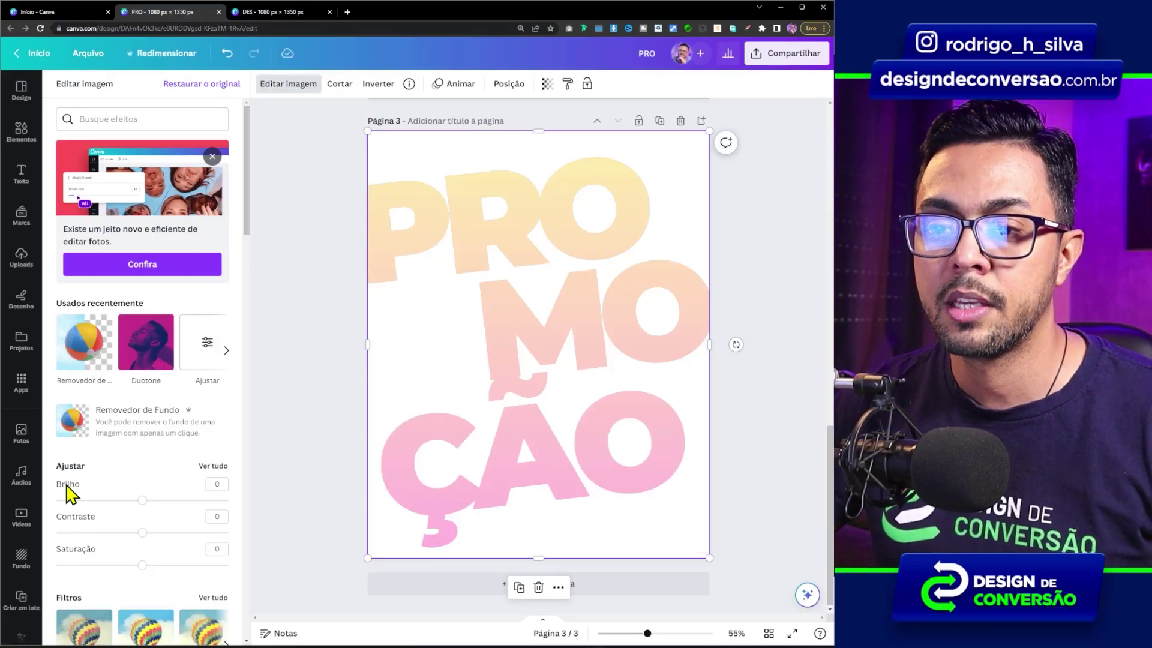
click(212, 468)
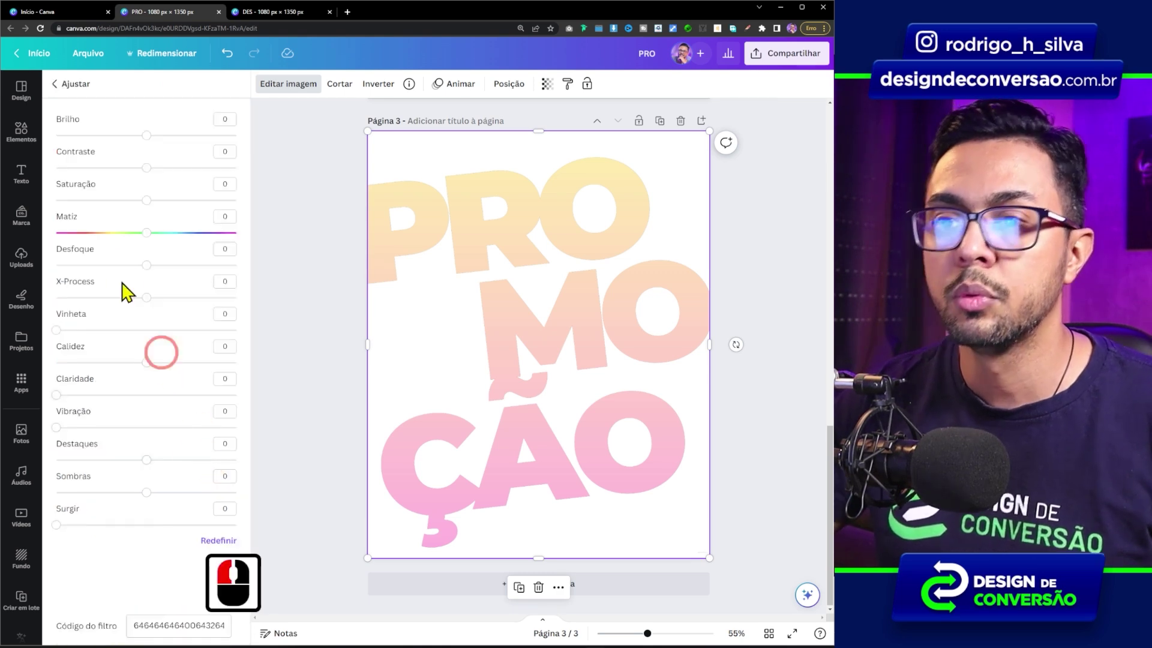
drag(147, 136, 201, 168)
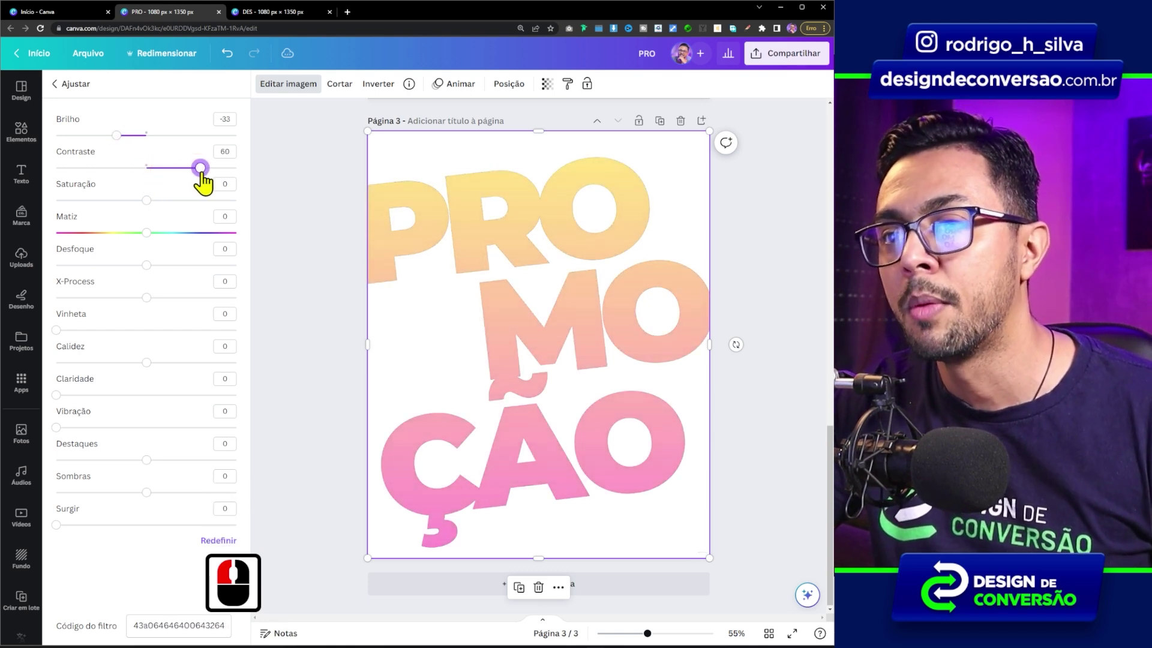
drag(147, 201, 169, 201)
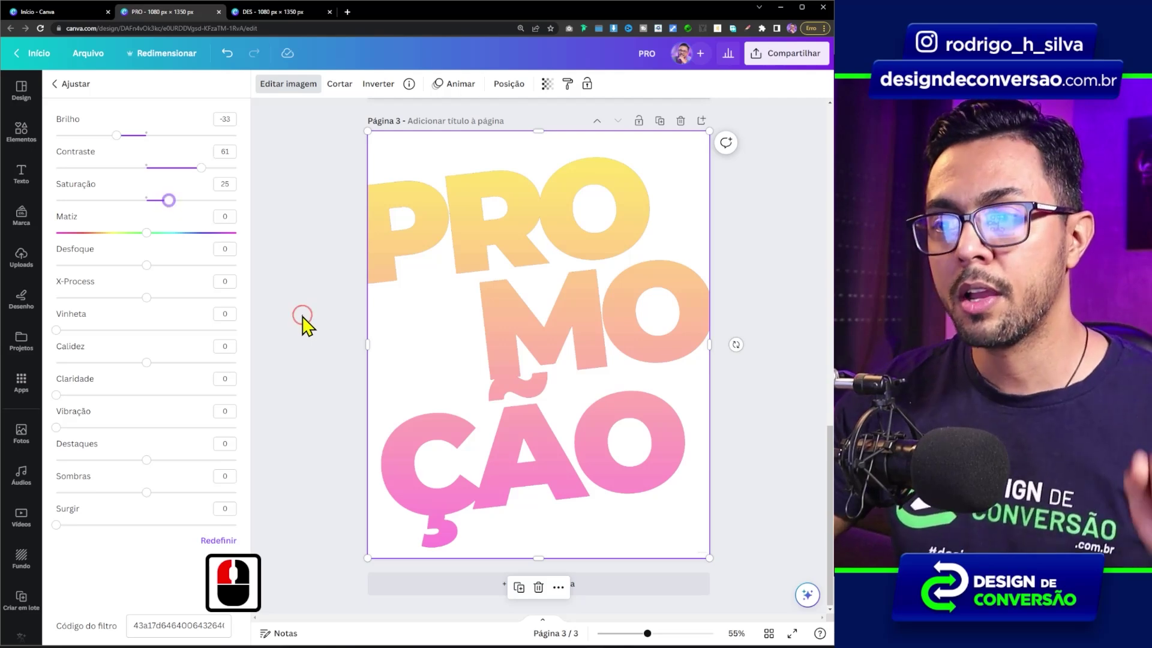
click(305, 324)
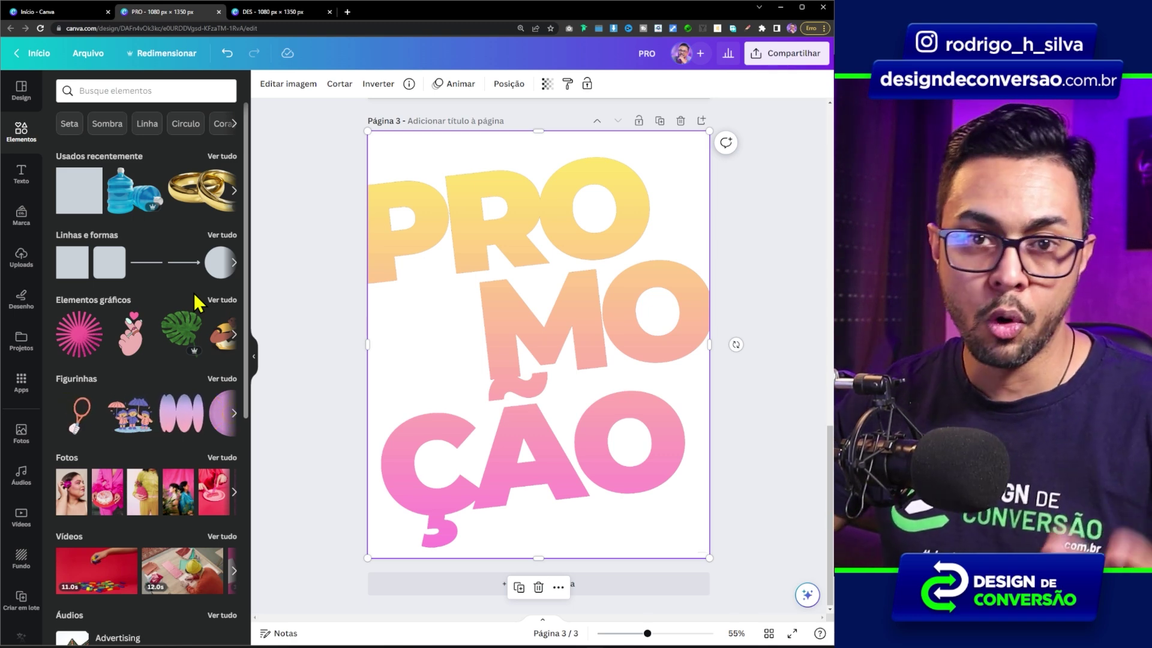
- Paste the cut-out photo of the standing woman onto page 3, centred in front of the PROMOÇÃO lettering
click(372, 318)
key(ctrl+v)
drag(548, 230, 554, 228)
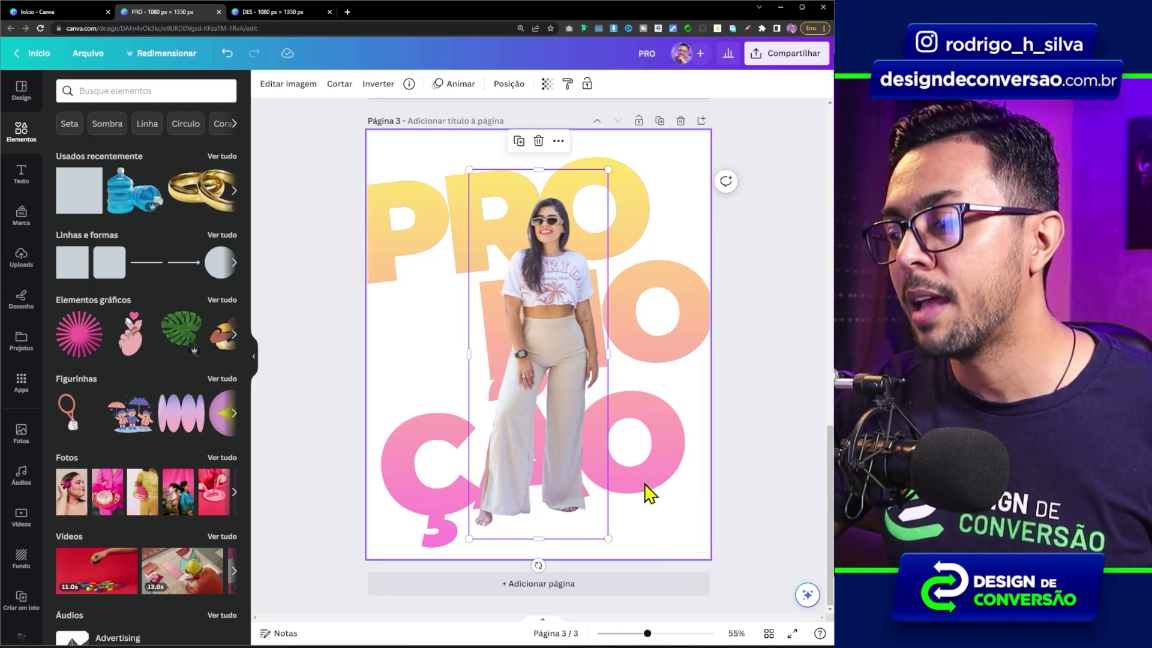
click(712, 586)
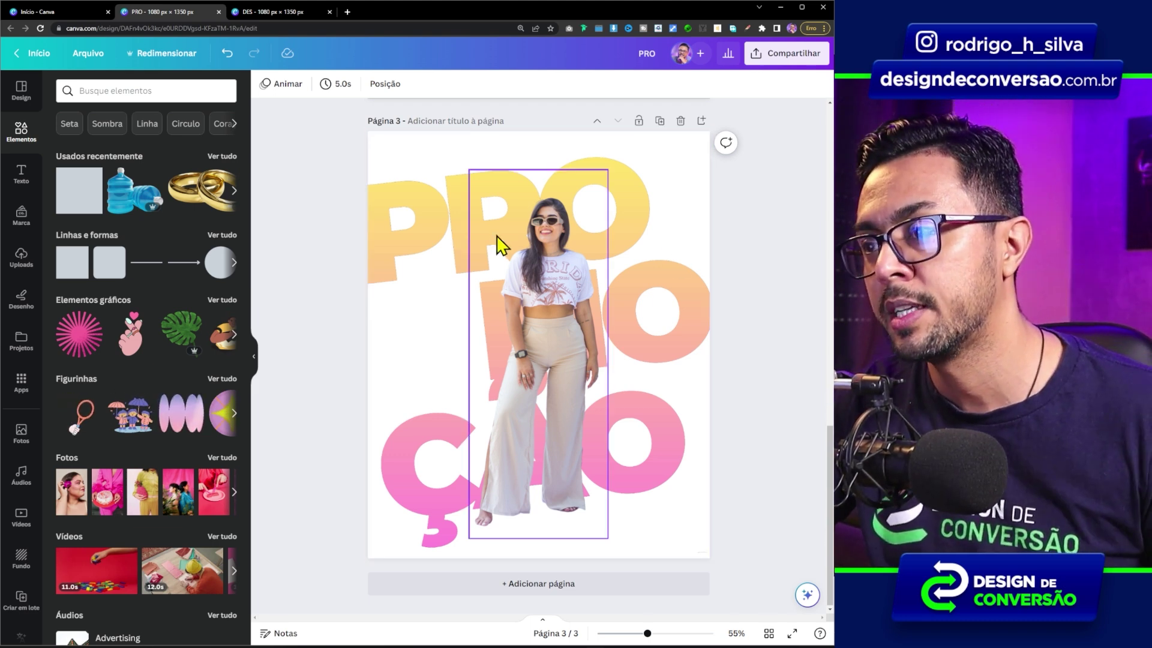
- Duplicate the woman's photo on page 3 and flip the copy vertically
click(549, 229)
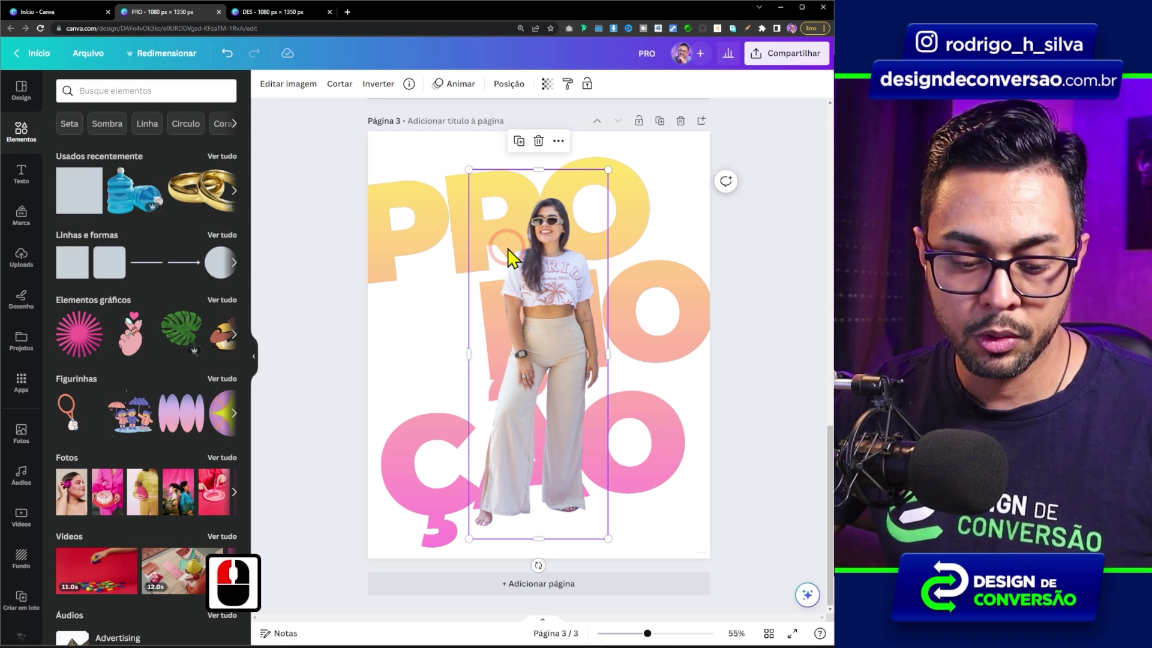
key(ctrl+c)
key(ctrl+v)
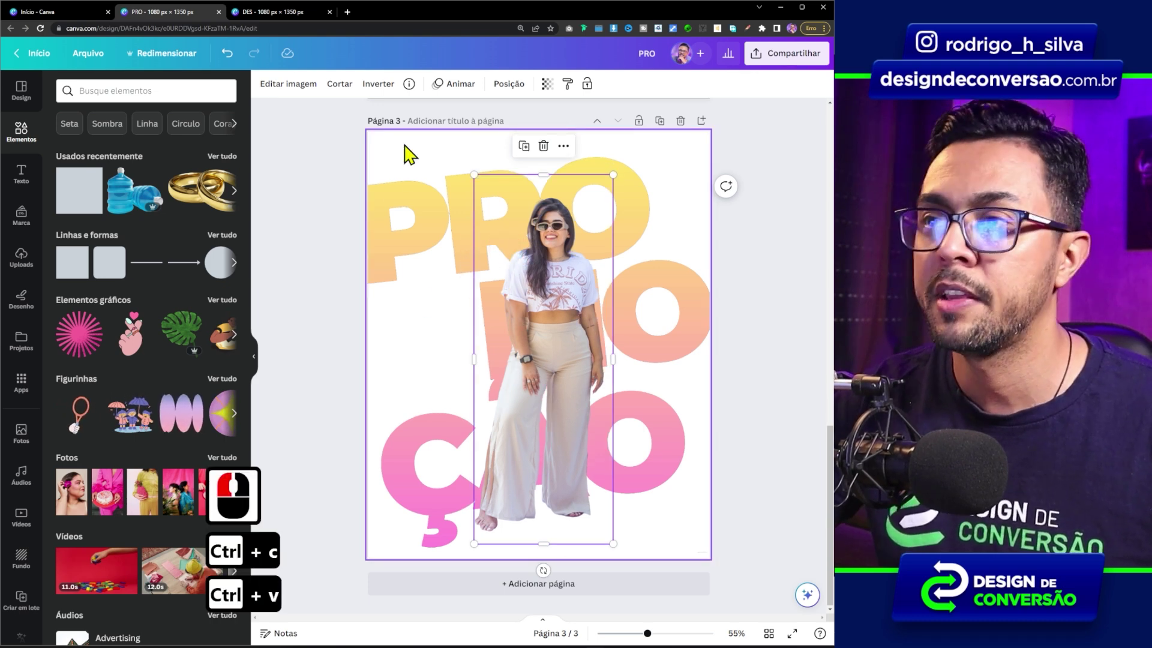
click(378, 85)
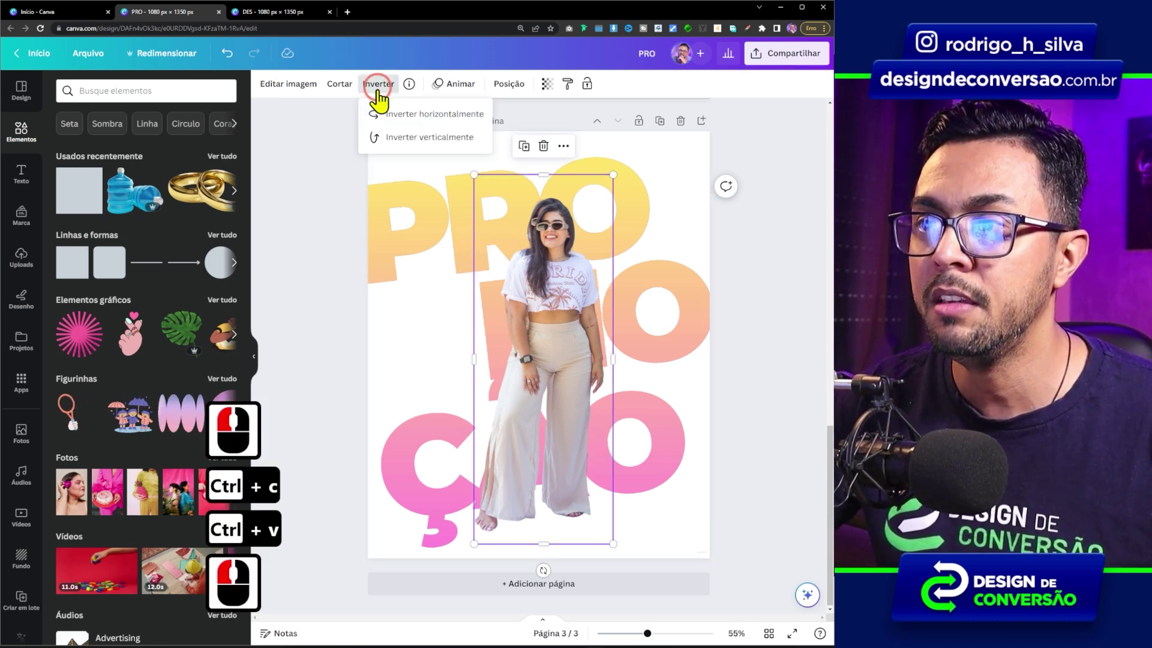
click(413, 143)
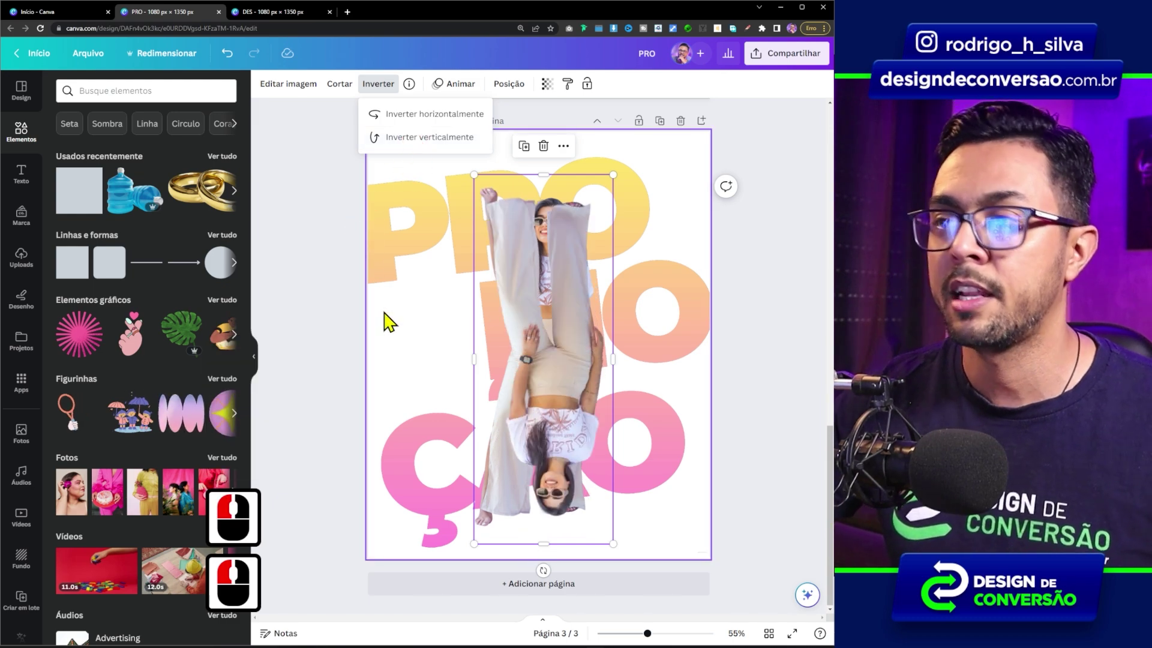
- Move the flipped copy below the woman and tilt it counter-clockwise so its feet meet the original's feet
drag(571, 231, 571, 528)
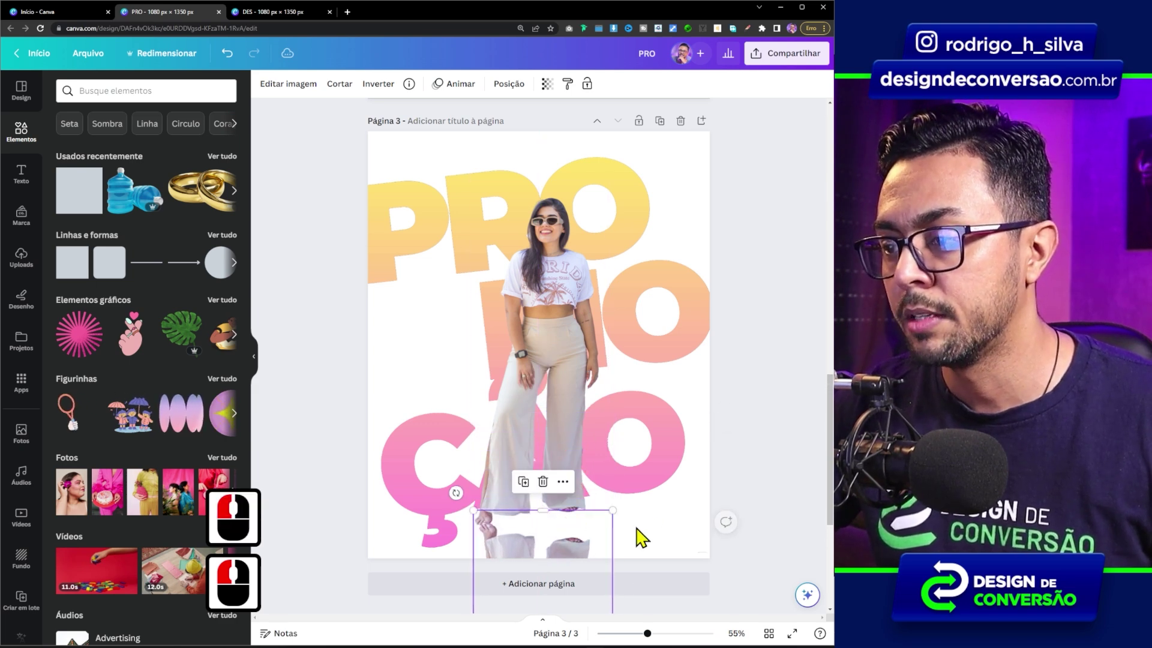
drag(456, 493, 425, 536)
drag(553, 566, 570, 531)
drag(446, 506, 442, 512)
drag(551, 539, 568, 529)
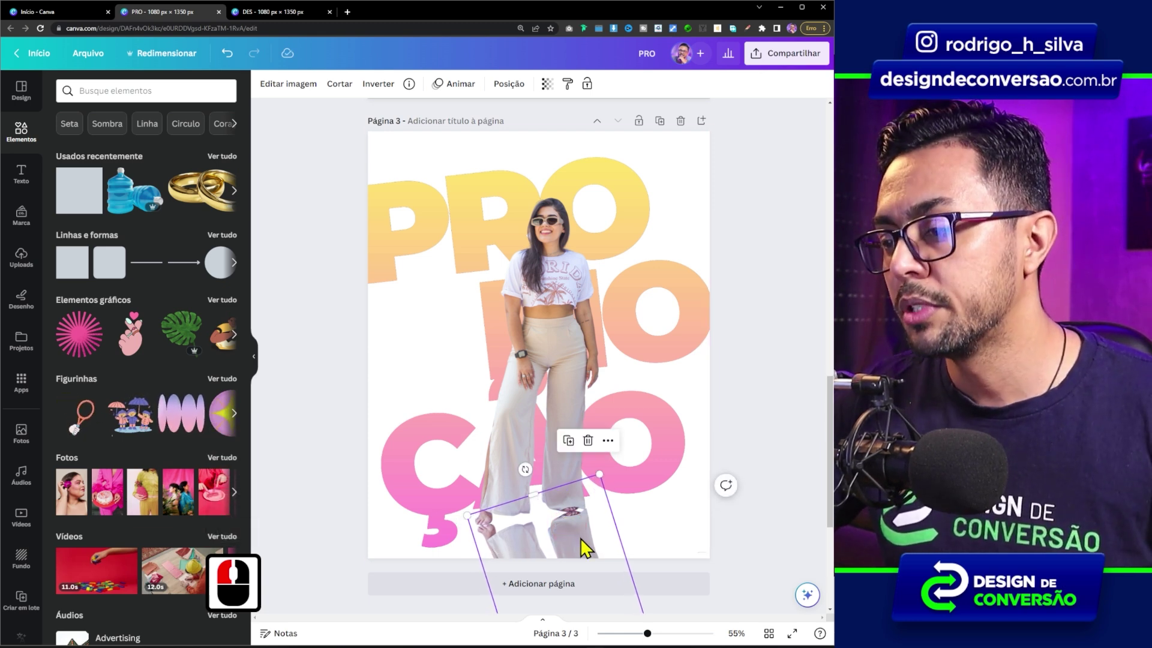
- Send the flipped copy behind the original woman's photo and set its transparency to 25 as a floor reflection
right_click(581, 537)
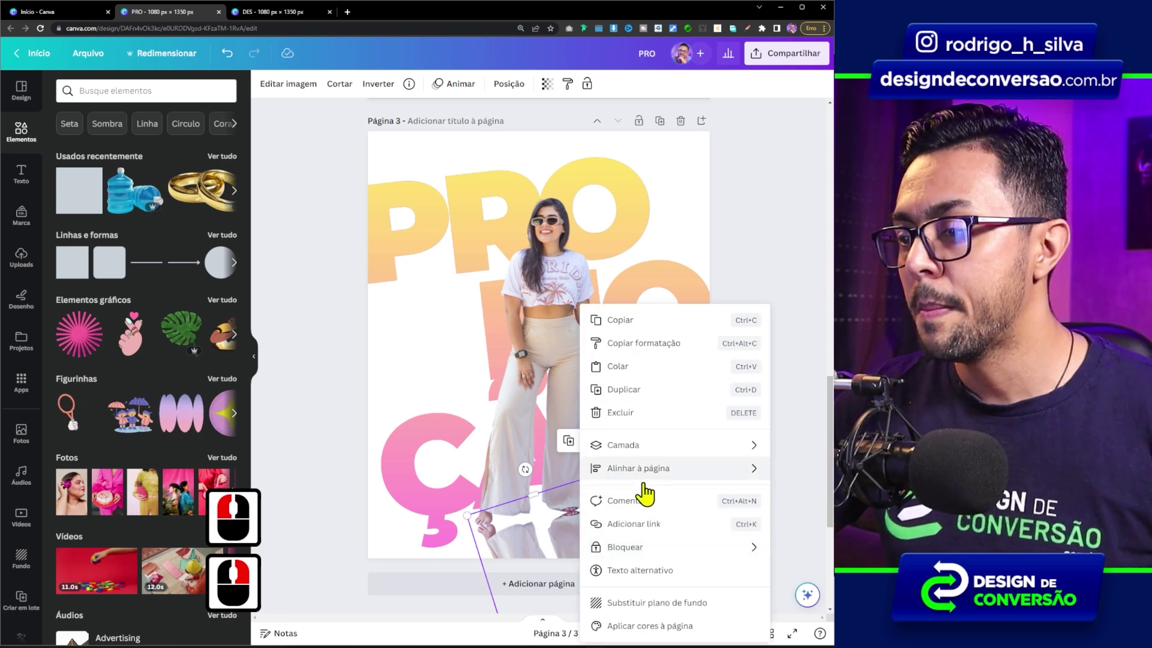
mouse_move(624, 445)
click(491, 498)
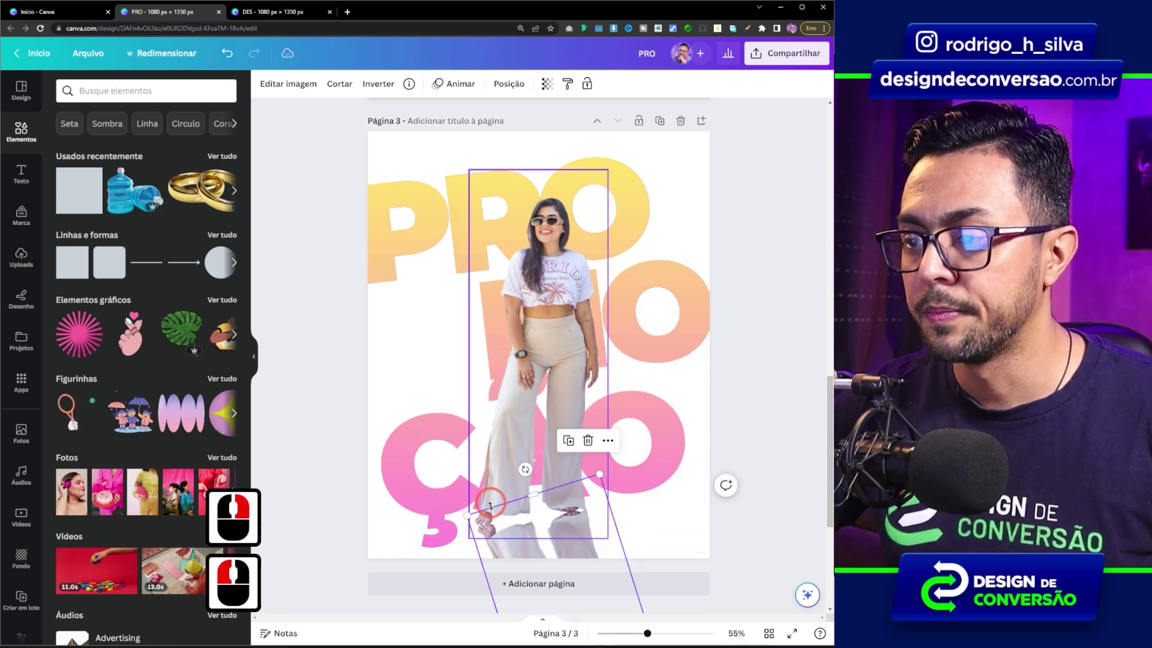
click(547, 84)
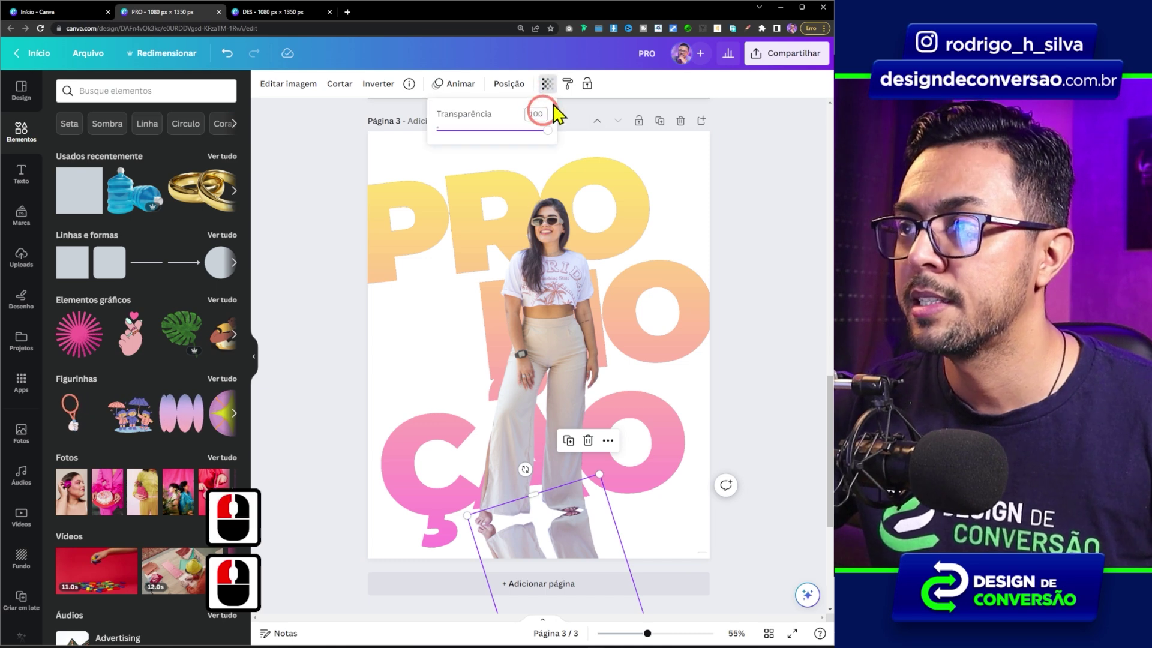
double_click(530, 114)
text(25)
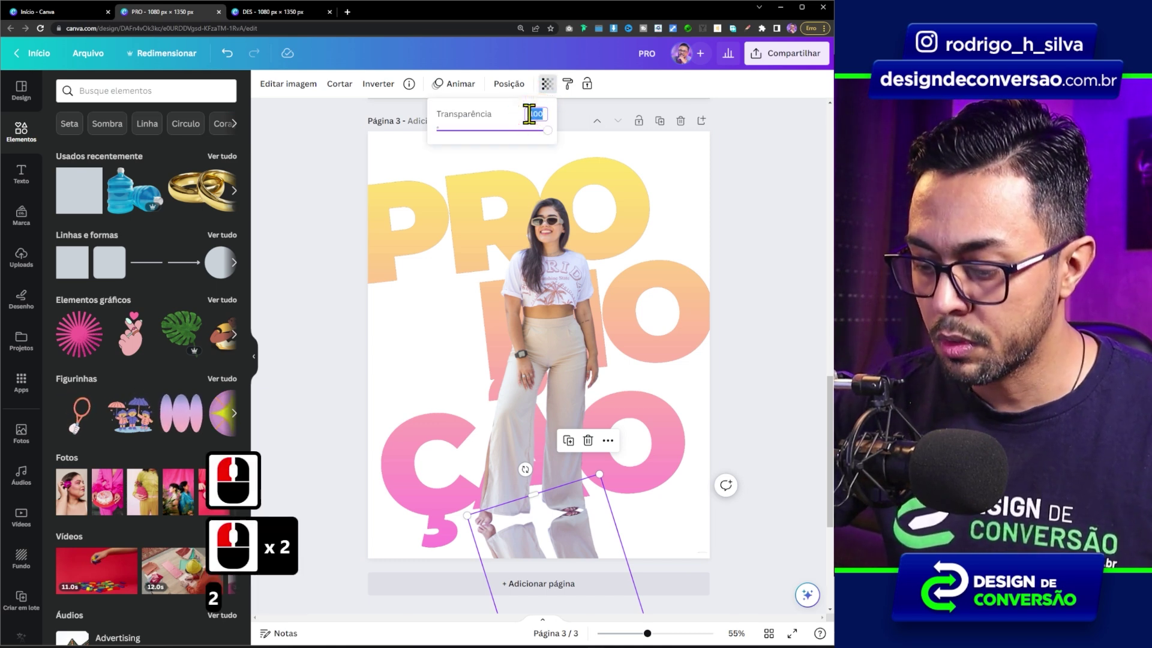
key(Return)
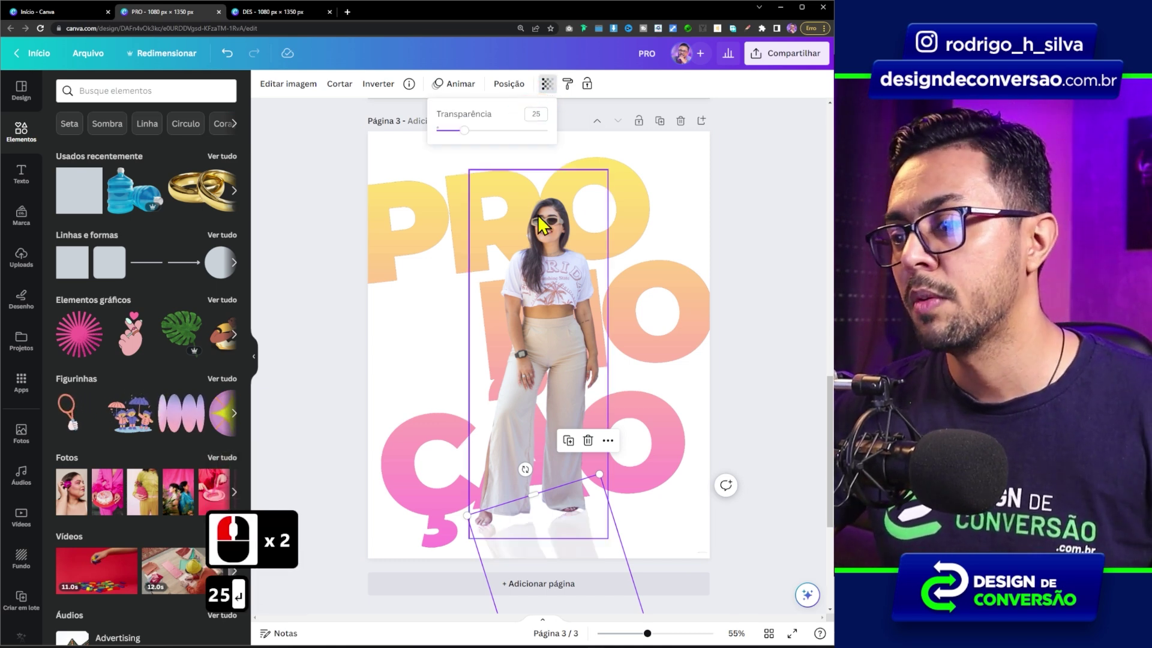
click(726, 227)
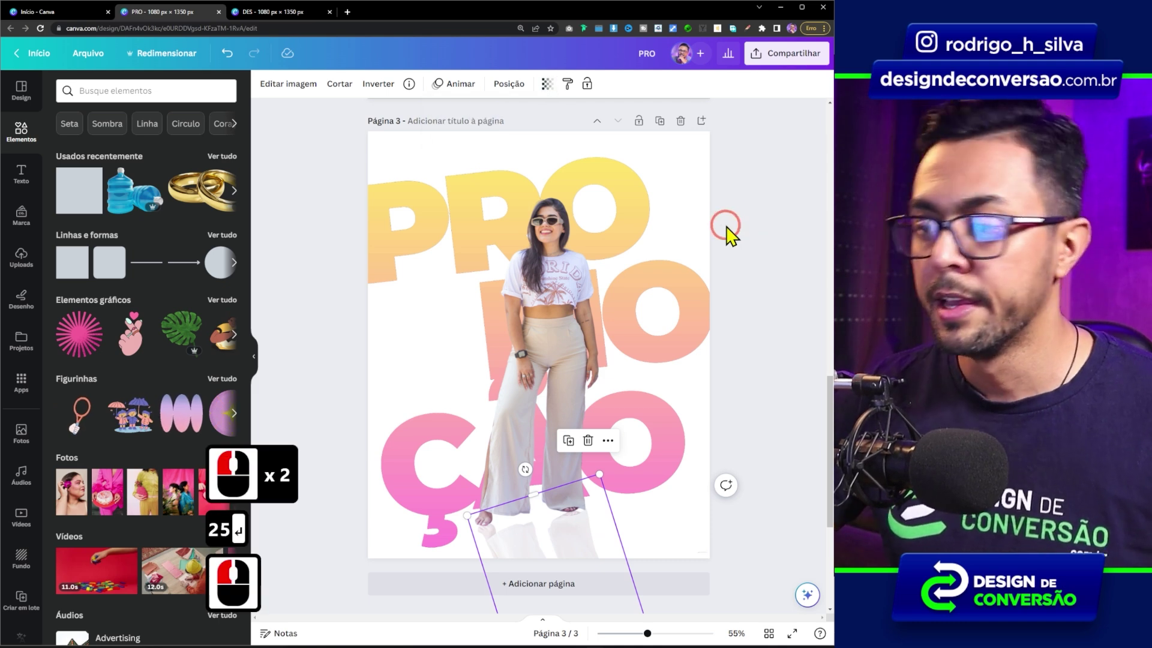
click(751, 181)
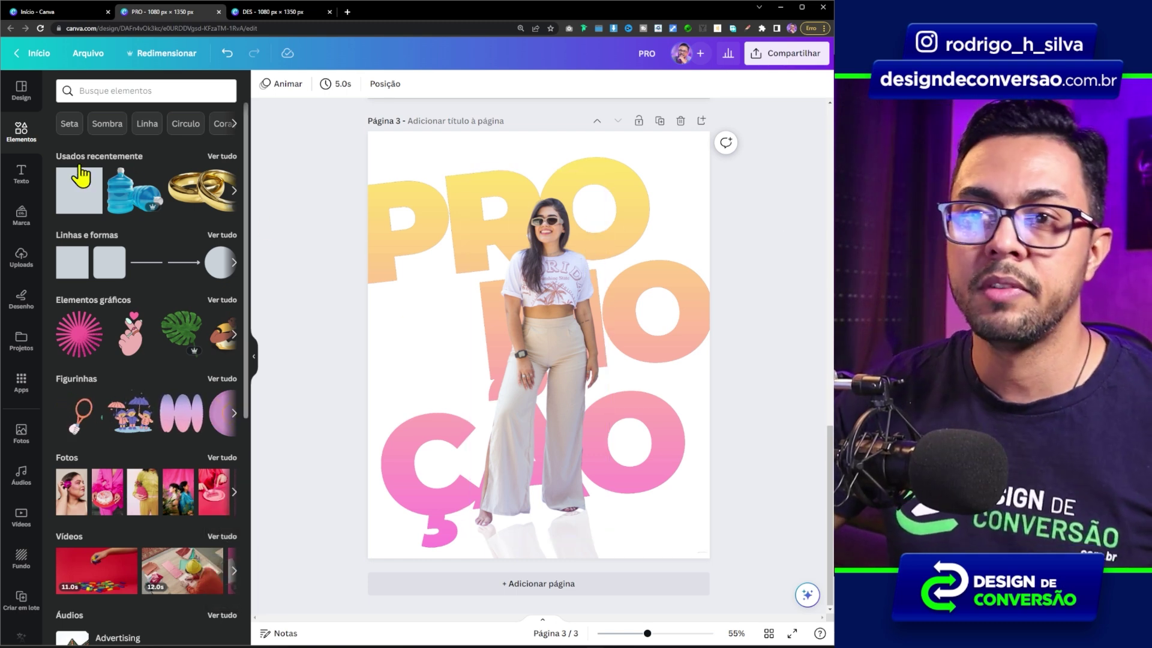
- Search the elements for "shadow" graphics and add the soft grey oval shadow to page 3
click(79, 95)
text(shadow)
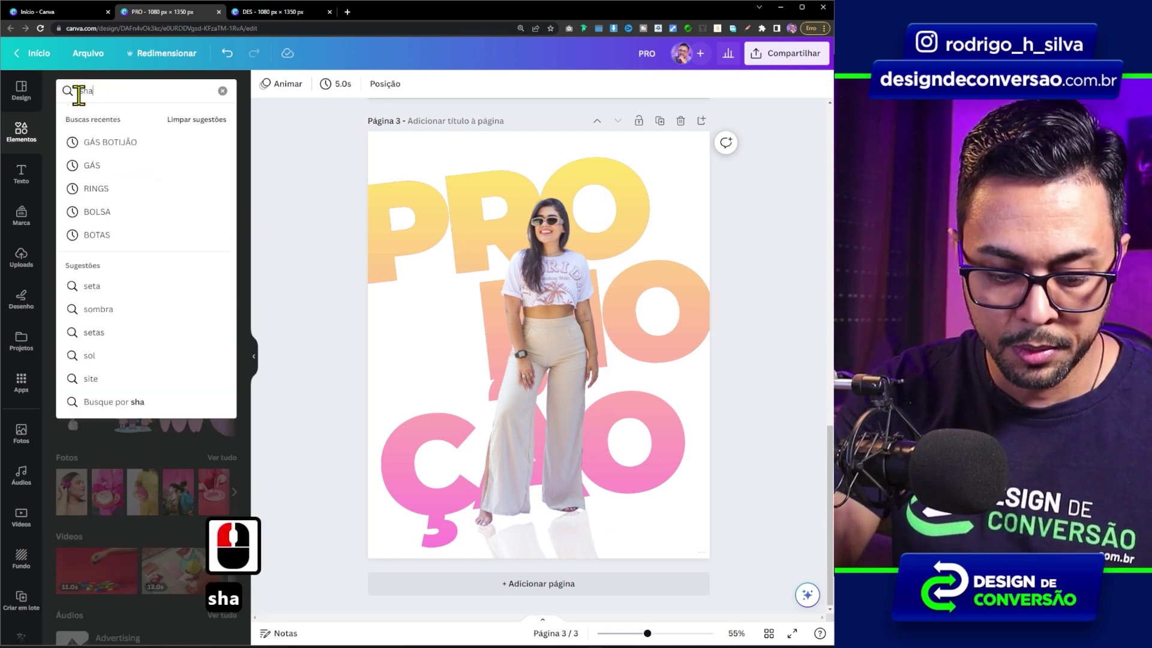
key(Return)
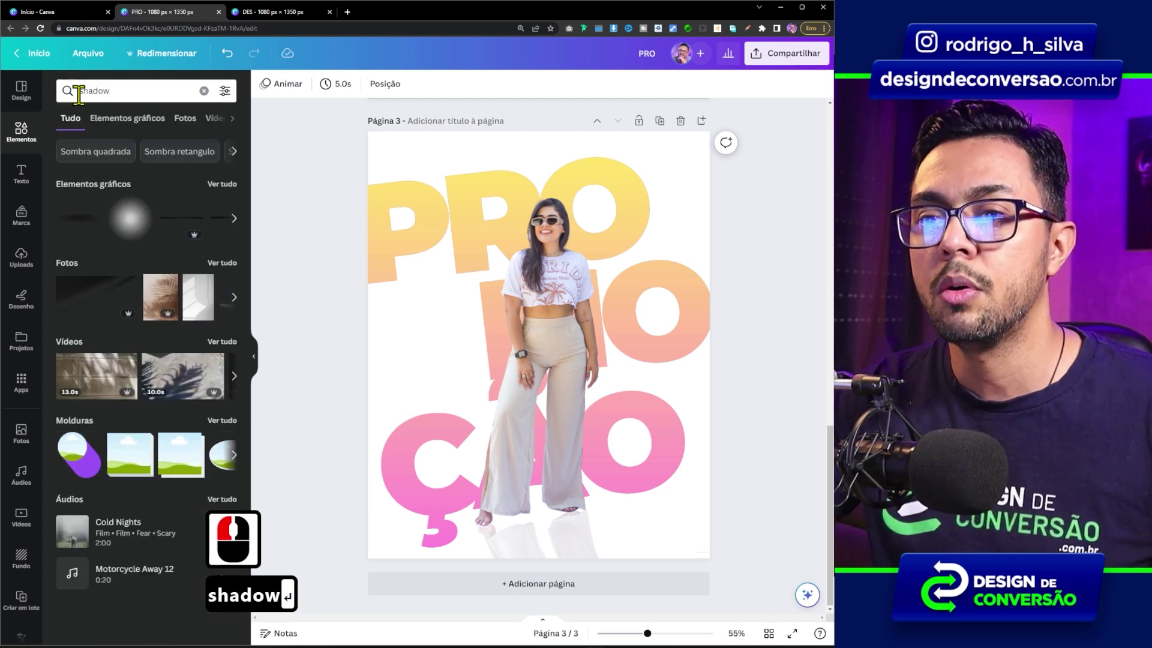
click(223, 184)
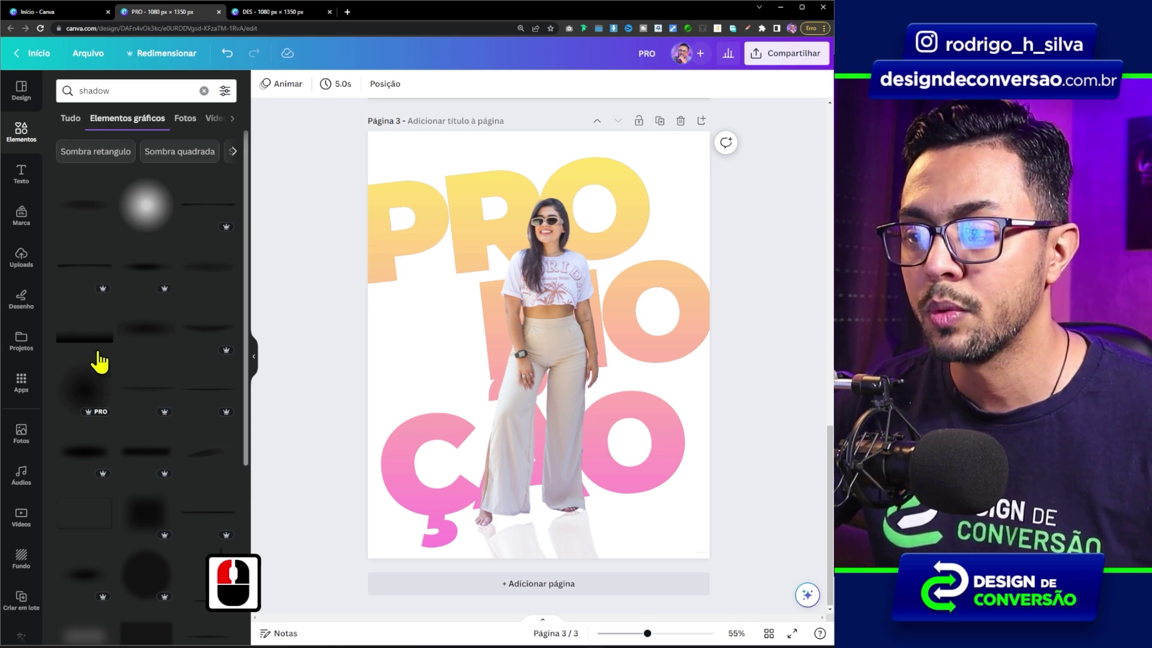
click(77, 206)
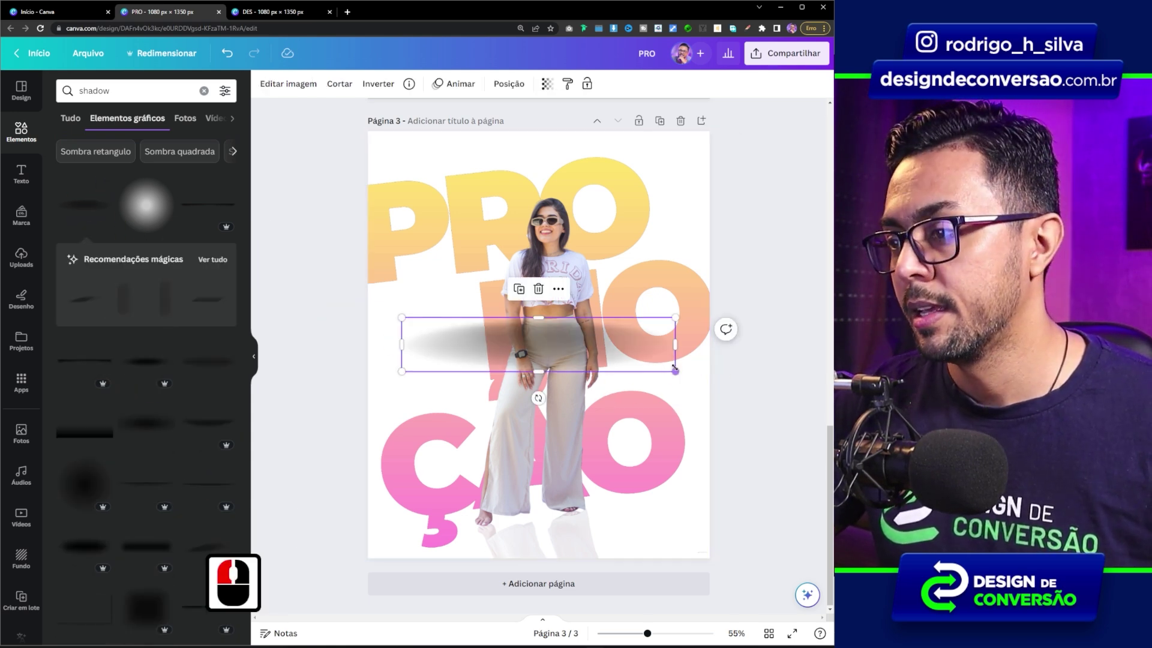
- Shrink the oval shadow, place it under the woman's feet and tilt it counter-clockwise to follow both feet
drag(675, 371, 461, 352)
drag(494, 431, 517, 527)
drag(597, 536, 604, 512)
drag(524, 566, 533, 514)
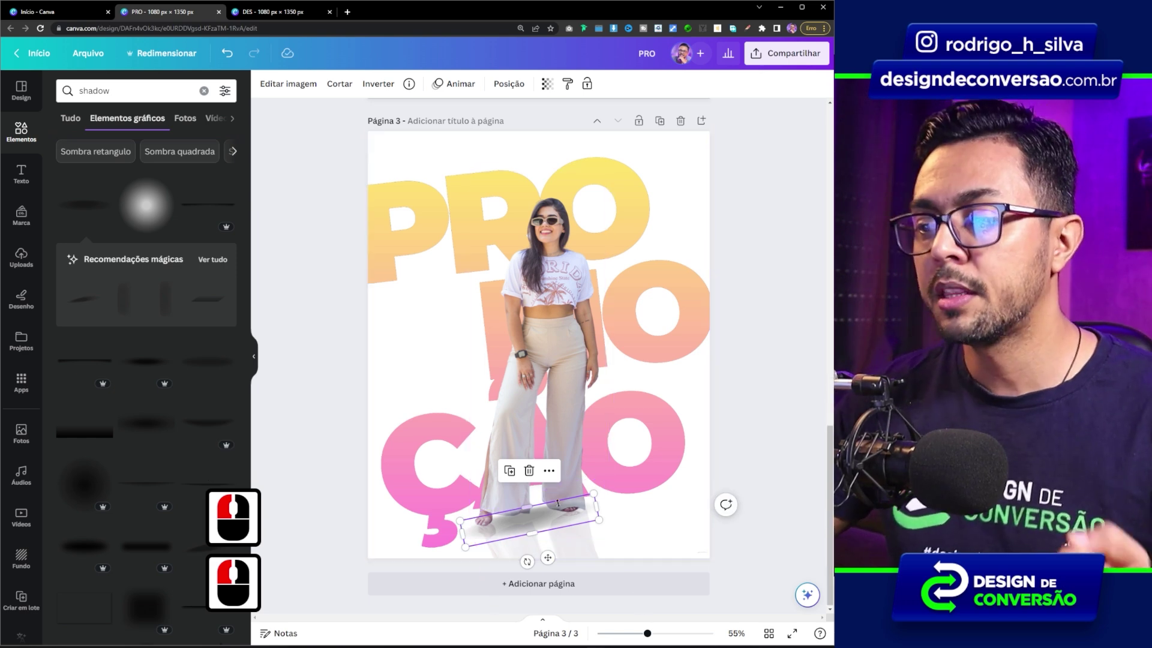
- Send the shadow one layer backward behind the woman and set its transparency to 55
right_click(547, 528)
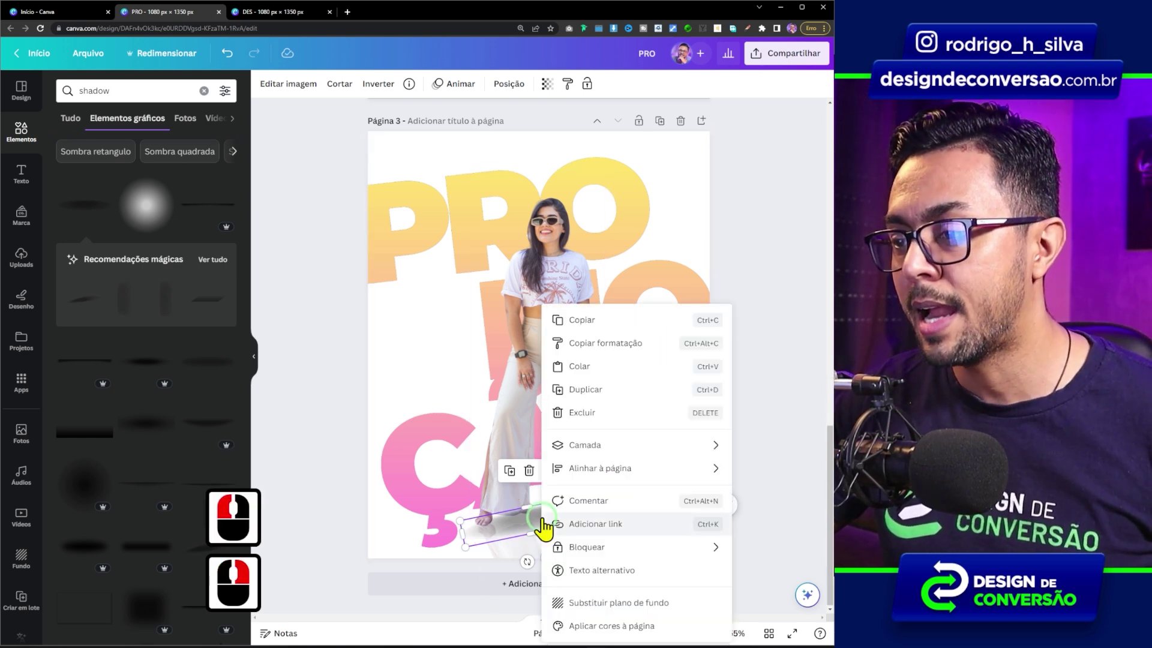
mouse_move(600, 445)
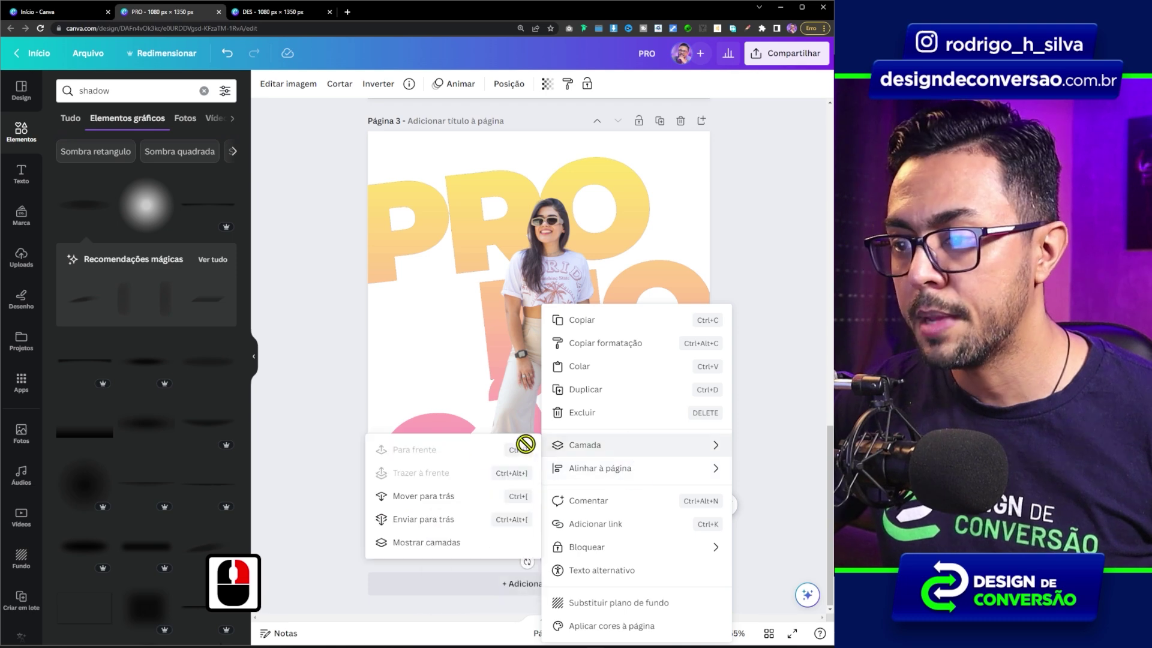
click(447, 499)
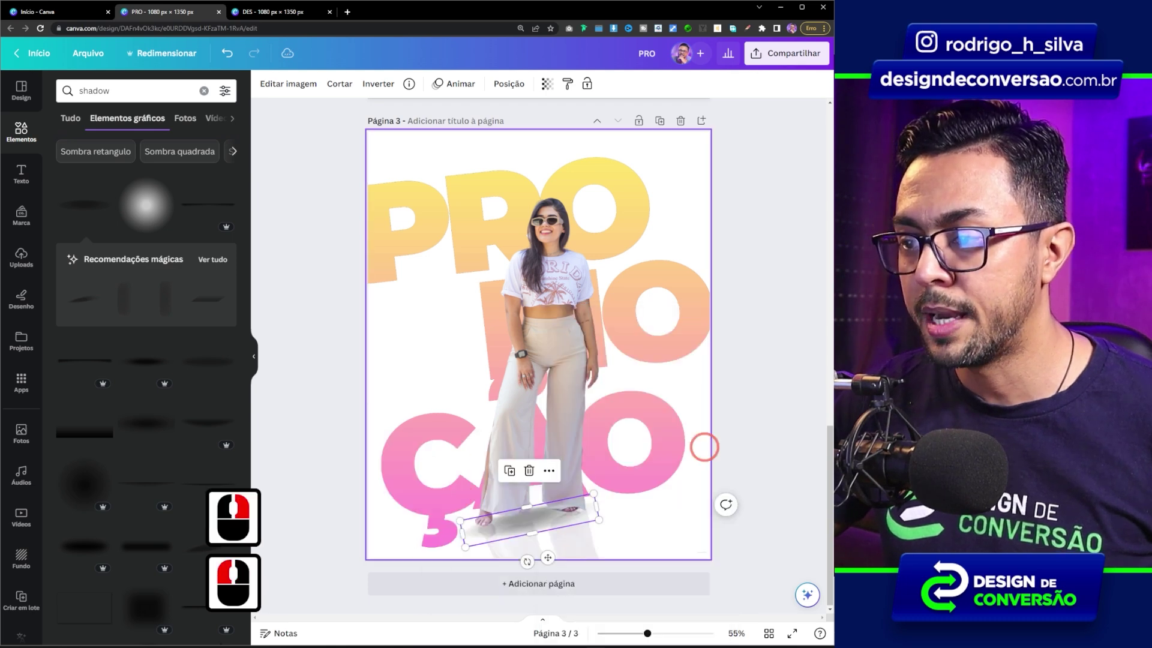
click(546, 87)
click(535, 118)
drag(544, 129, 492, 129)
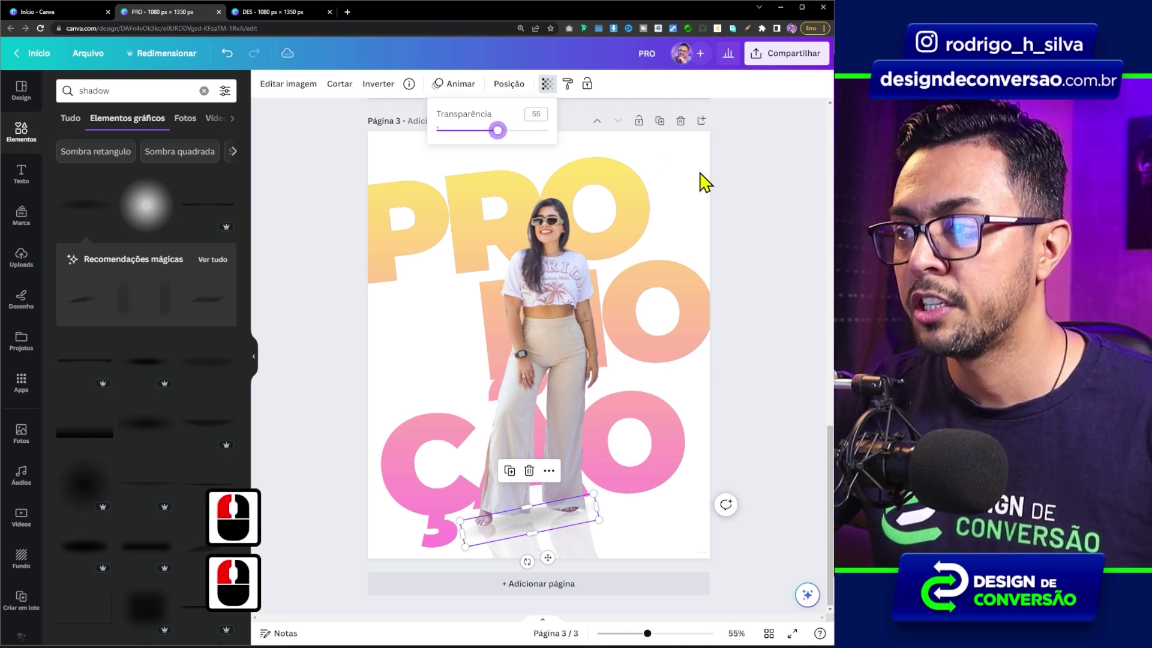
- Add the text "Julho com" to page 3, enlarge it to size 124 and place it centred near the page's upper edge
double_click(762, 188)
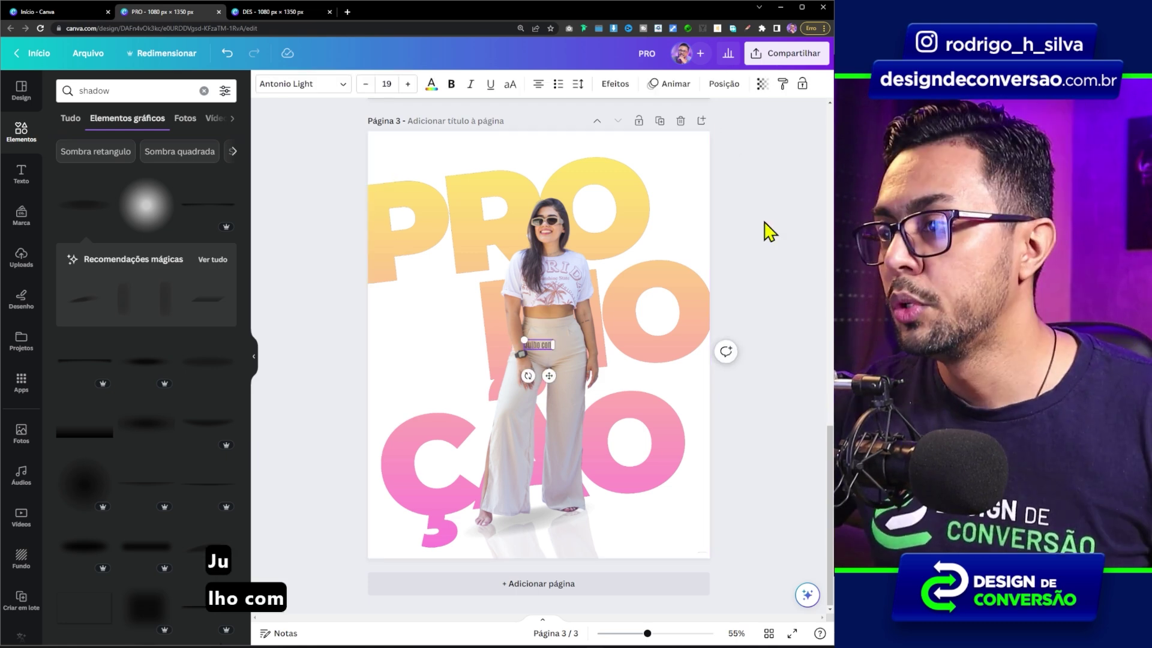
double_click(553, 351)
drag(554, 351, 632, 372)
drag(606, 333, 594, 171)
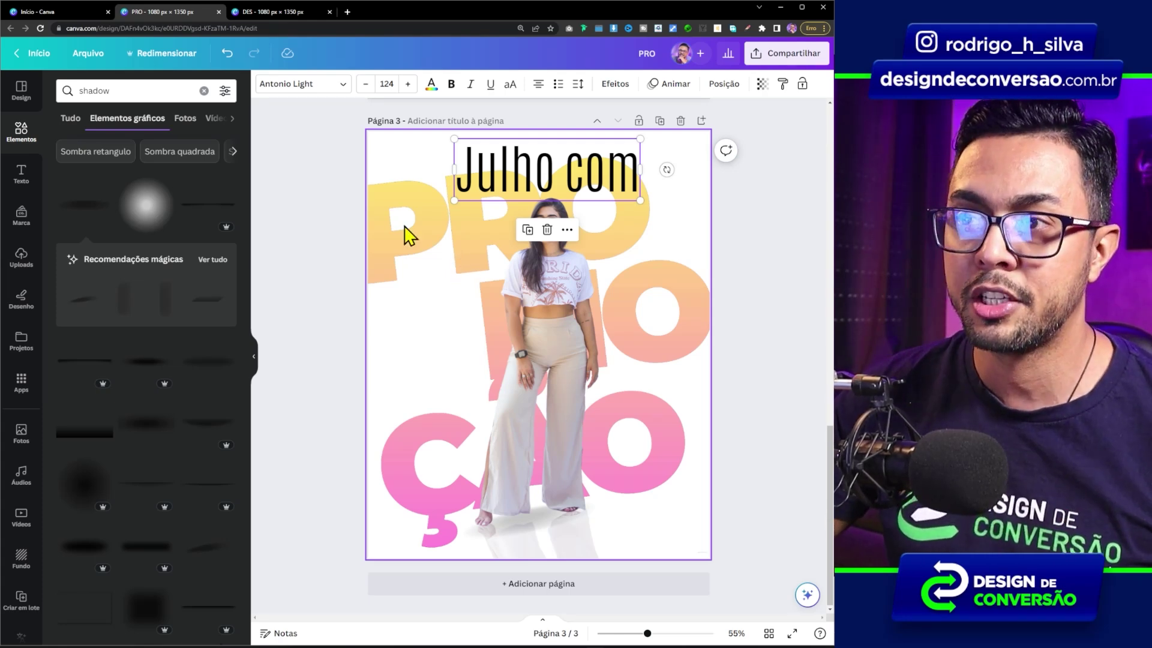
- Change the "Julho com" text to the handwritten Disruptors Script font and enlarge it to size 163
click(303, 83)
click(84, 152)
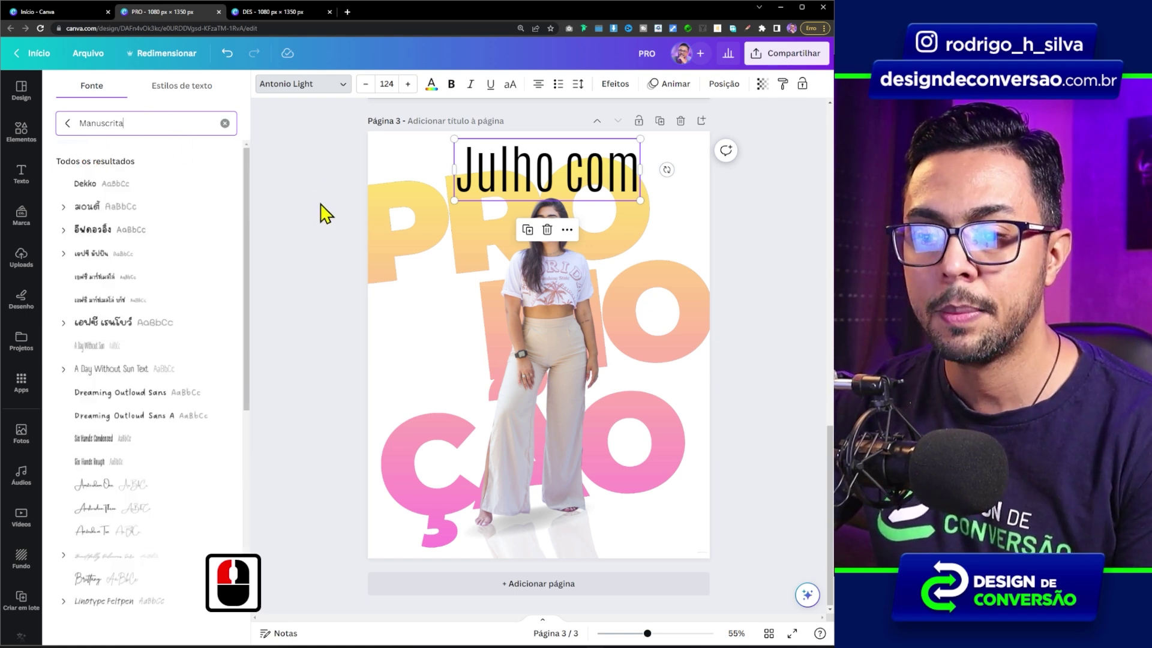
scroll(96, 363, down, 7)
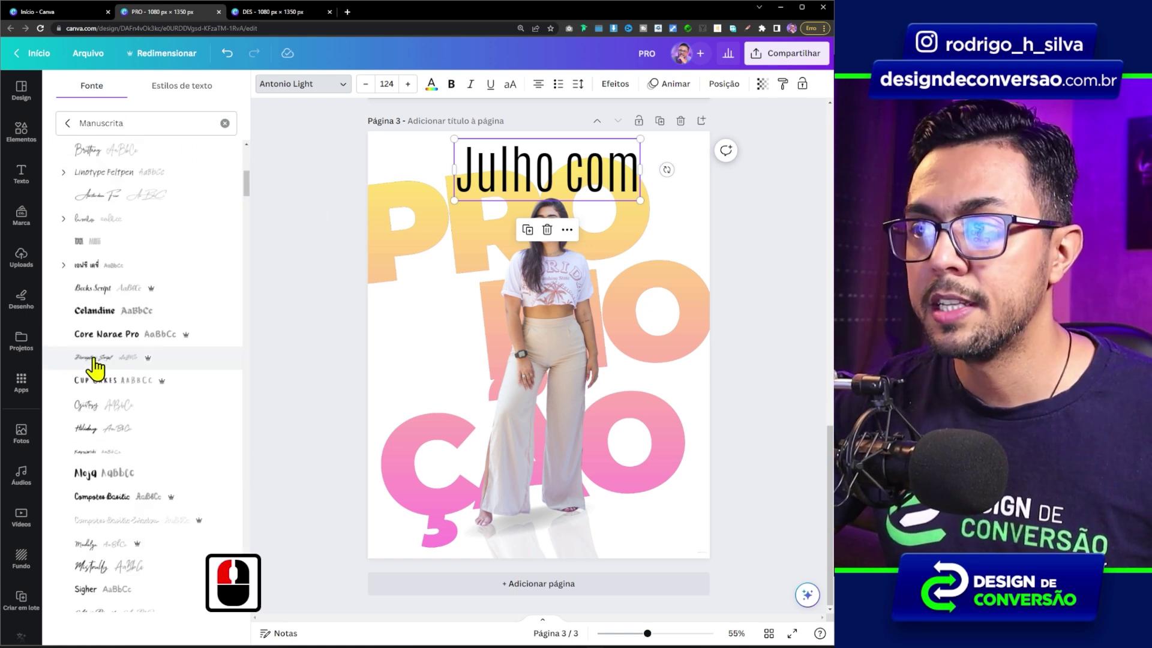
click(93, 359)
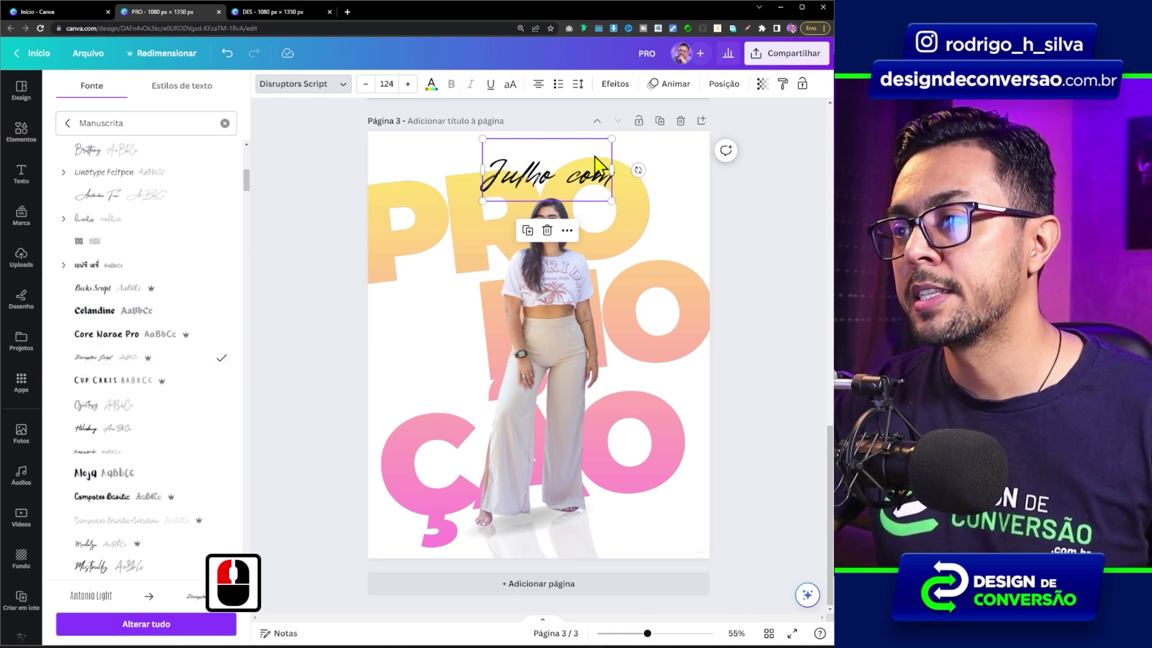
drag(611, 139, 633, 130)
drag(600, 181, 601, 175)
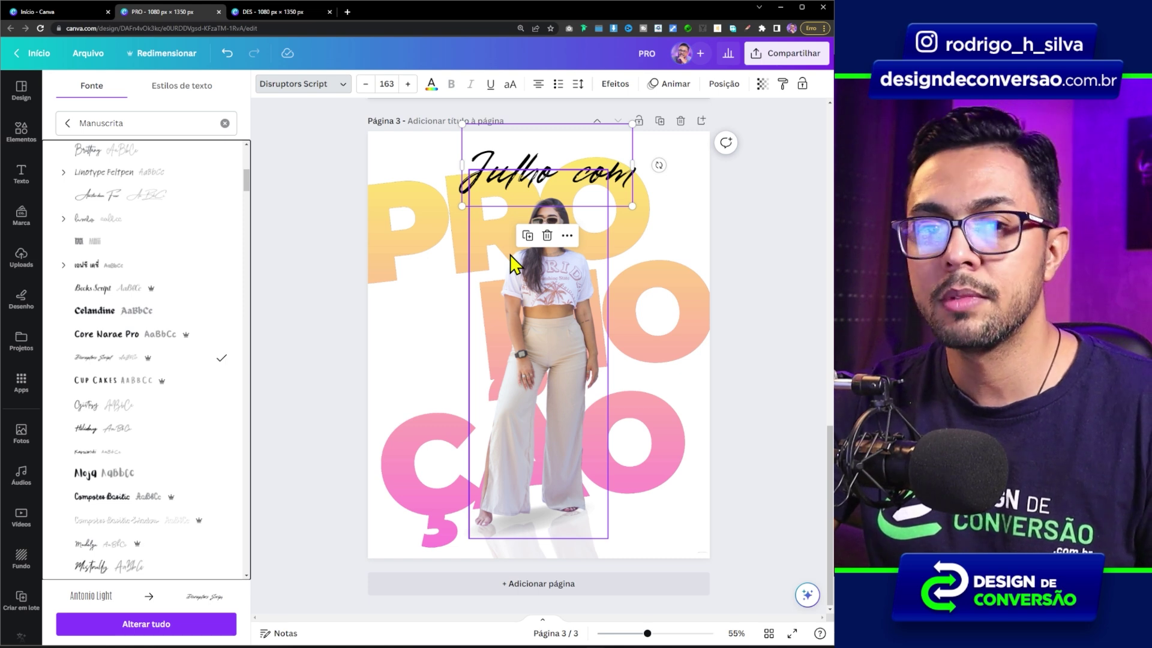
- Colour the "Julho com" text with the default solid Magenta
click(432, 87)
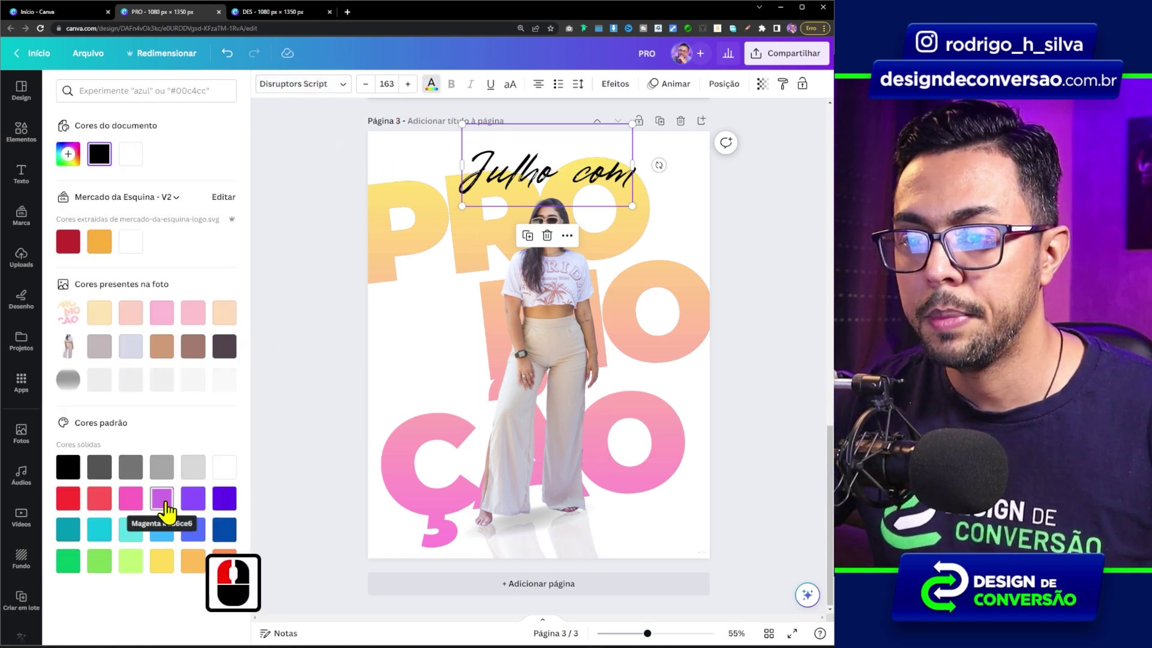
click(166, 512)
click(283, 330)
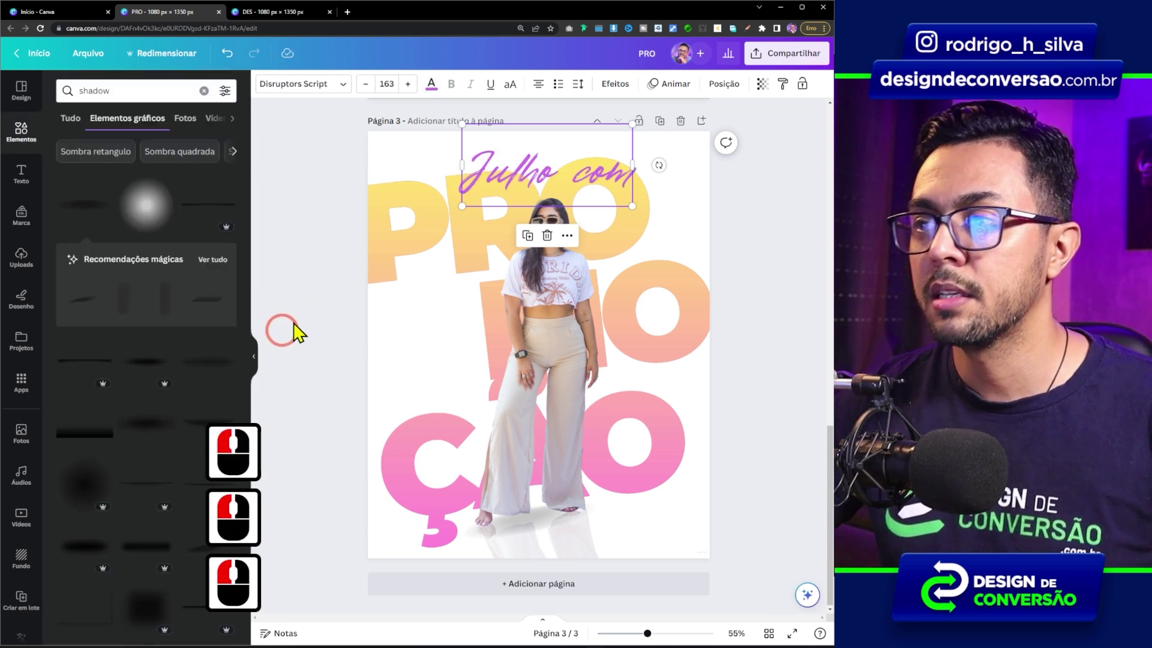
click(302, 330)
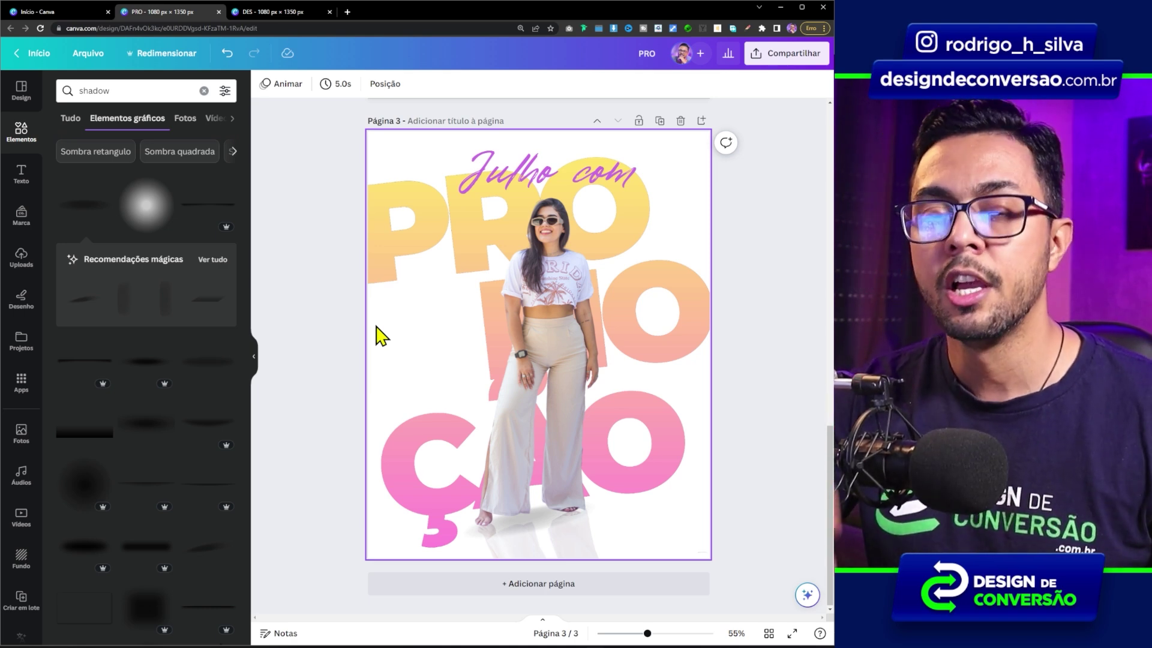
- Add the text "20%" at size 84,9 in the white space between PRO and ÇÃO, beside the woman
text(to do seu parágraf)
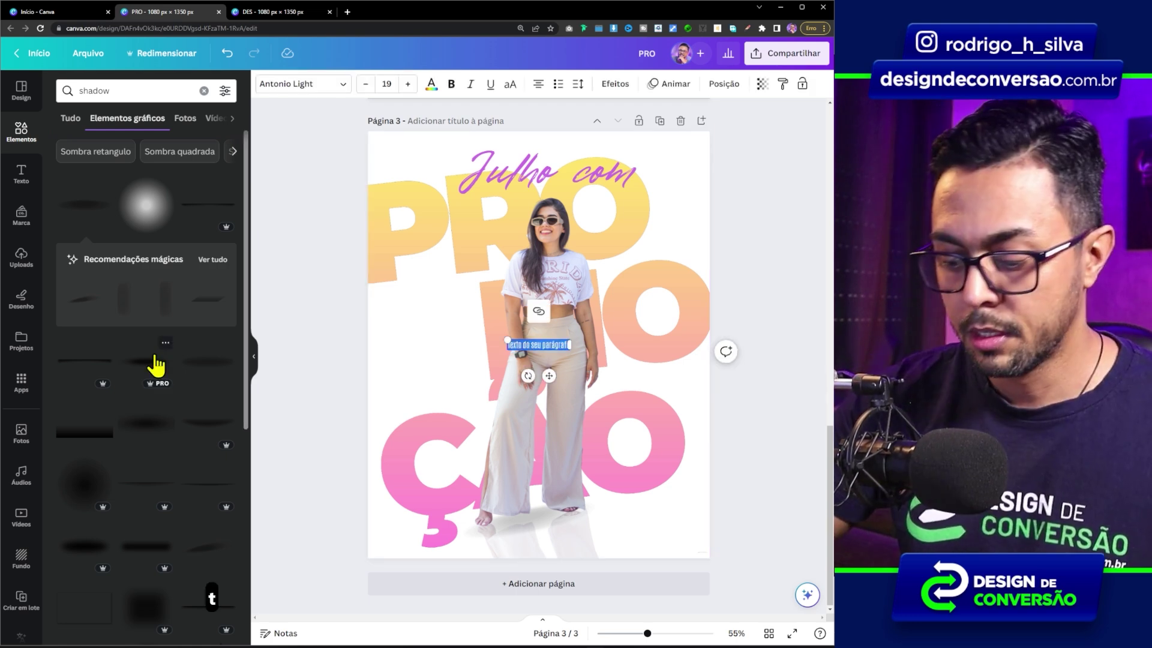
text(20%)
drag(537, 345, 438, 323)
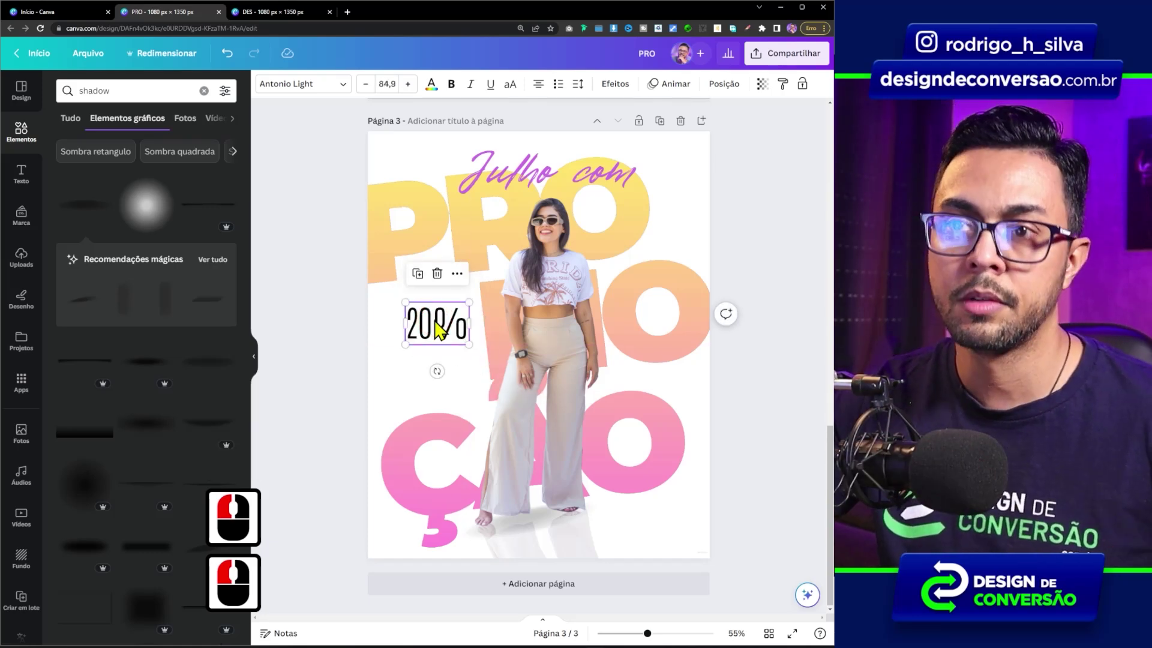
- Search the fonts for "bebas" and apply Bebas Neue Cyrillic to the "20%" text
click(312, 86)
click(143, 120)
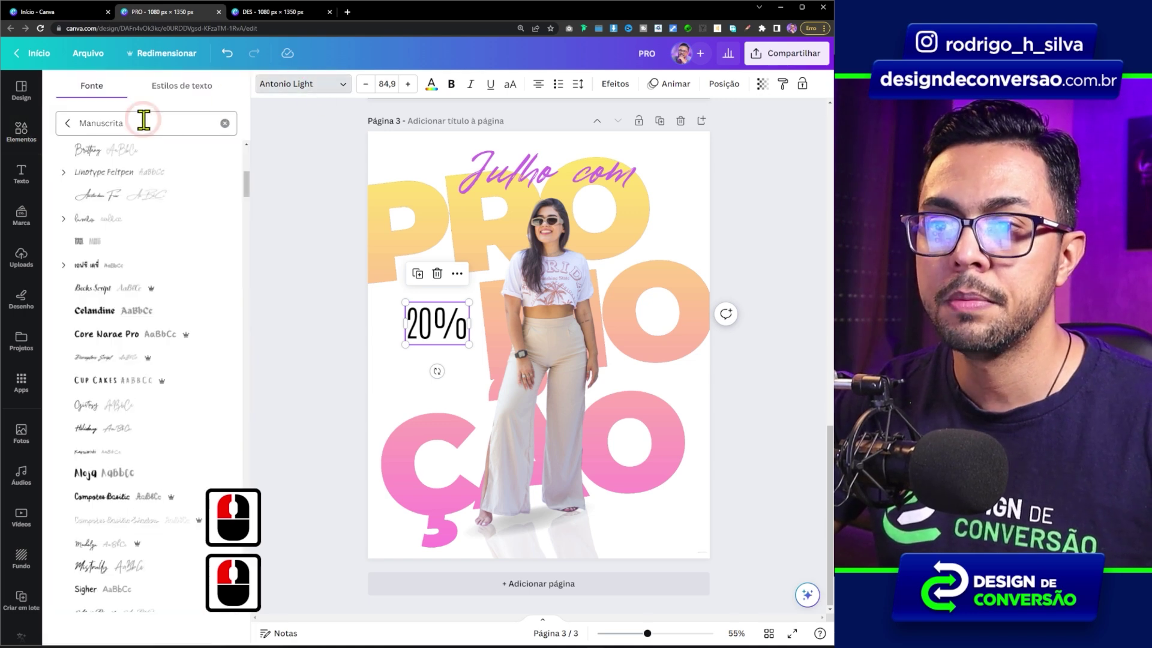
key(ctrl+a)
text(bebas)
click(105, 207)
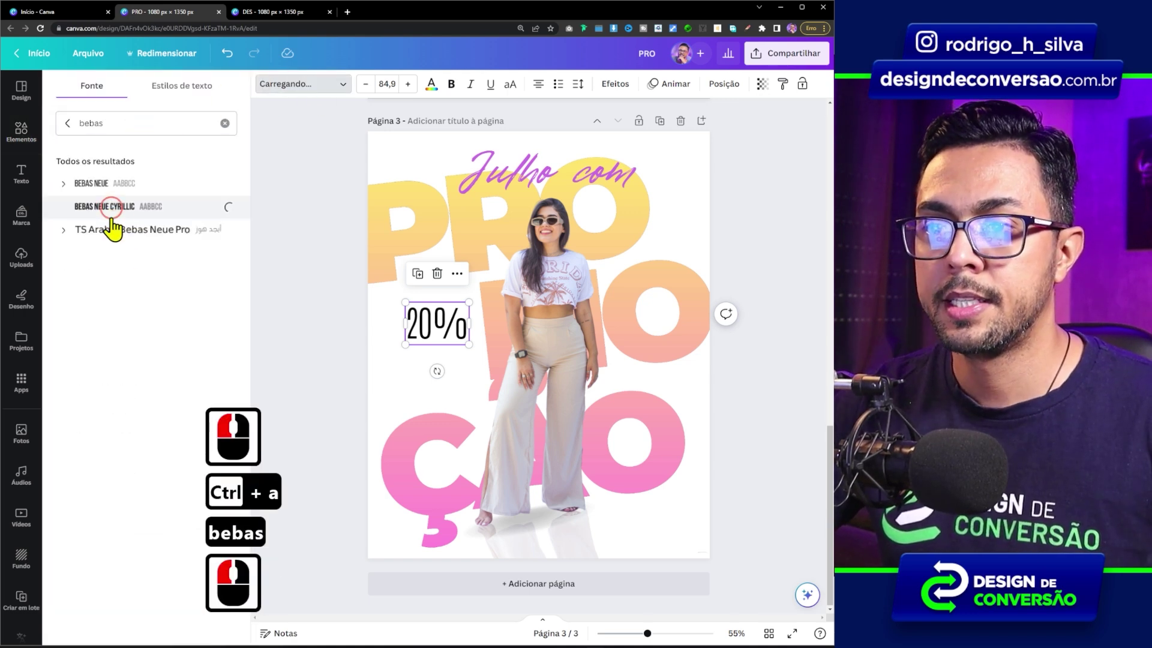
- Tighten the letter spacing of the "20%" text, enlarge it to size 156 and reposition it beside the woman
click(578, 84)
drag(616, 130, 607, 128)
drag(461, 346, 502, 376)
drag(450, 321, 441, 311)
- Colour the "20%" text with the darker orange from the default solid colours
click(431, 85)
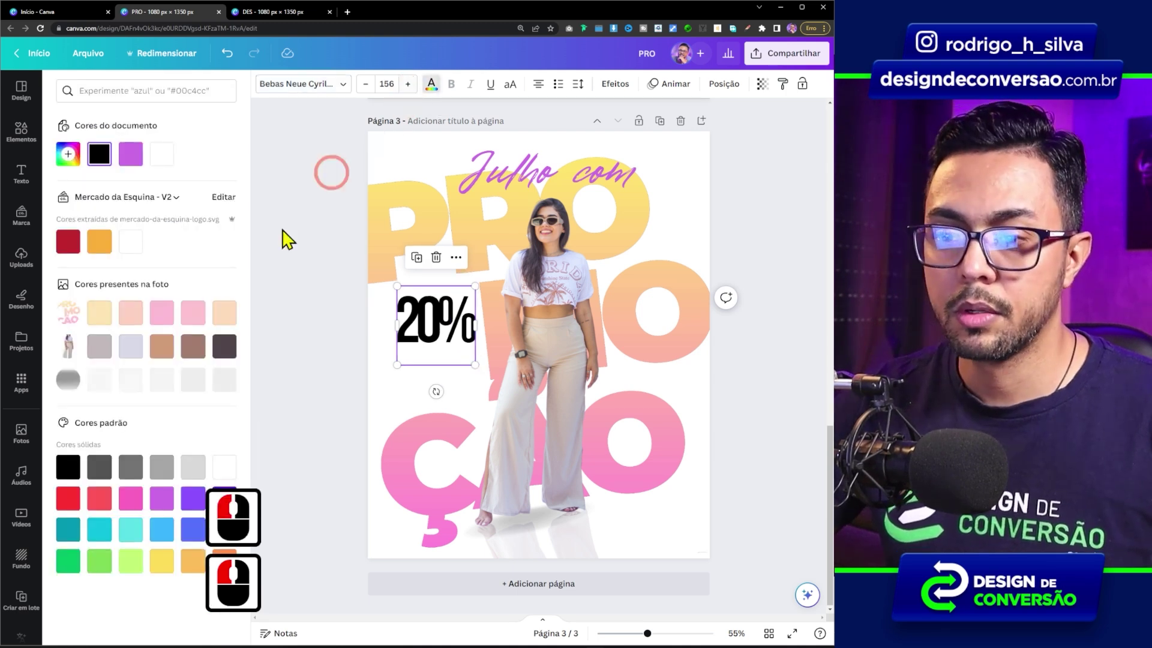
click(190, 562)
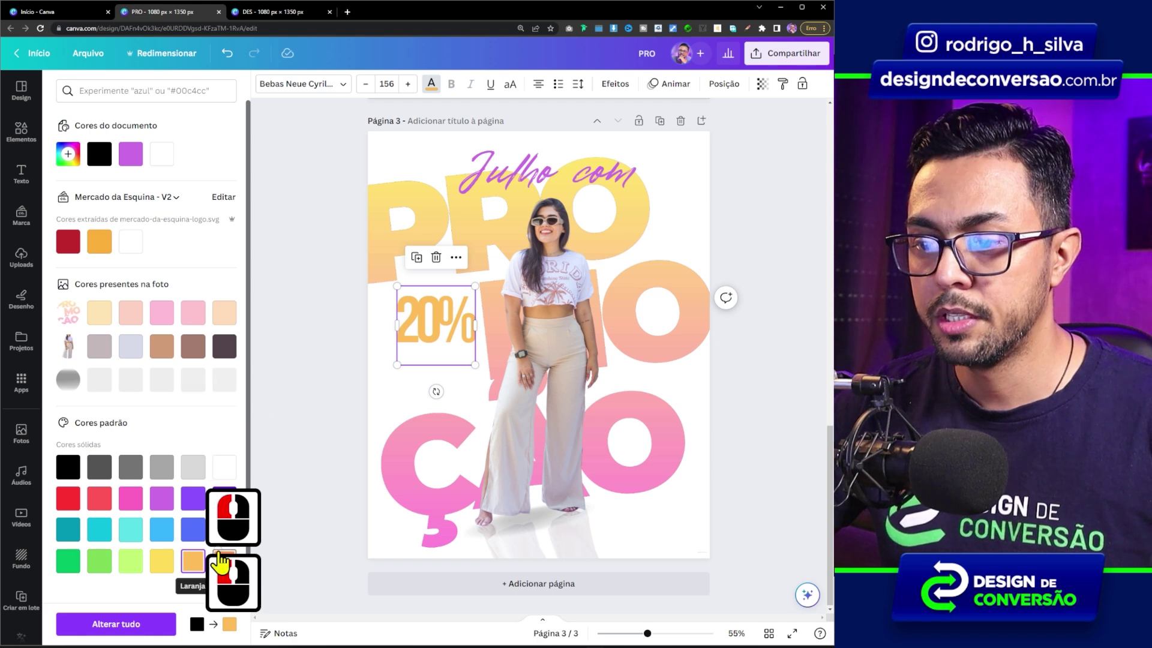
click(219, 561)
- Copy the "Julho com" text, place the copy near the "20%" text and change its wording to "Off"
click(494, 167)
click(455, 211)
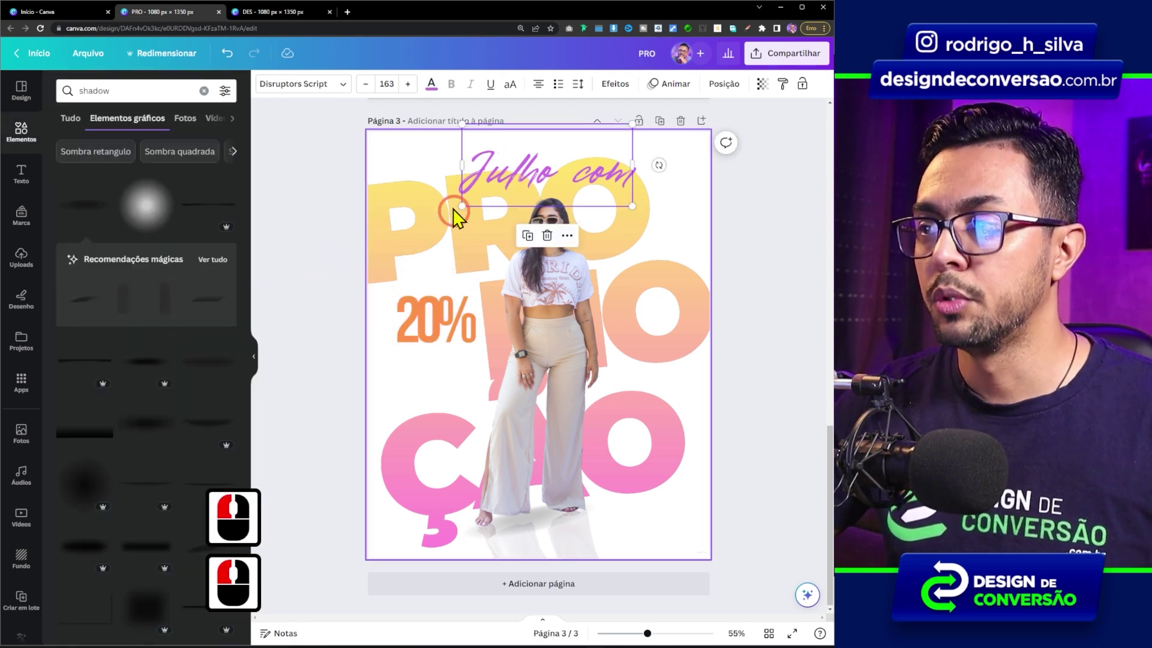
key(ctrl+c)
key(ctrl+v)
drag(536, 186, 443, 386)
triple_click(442, 386)
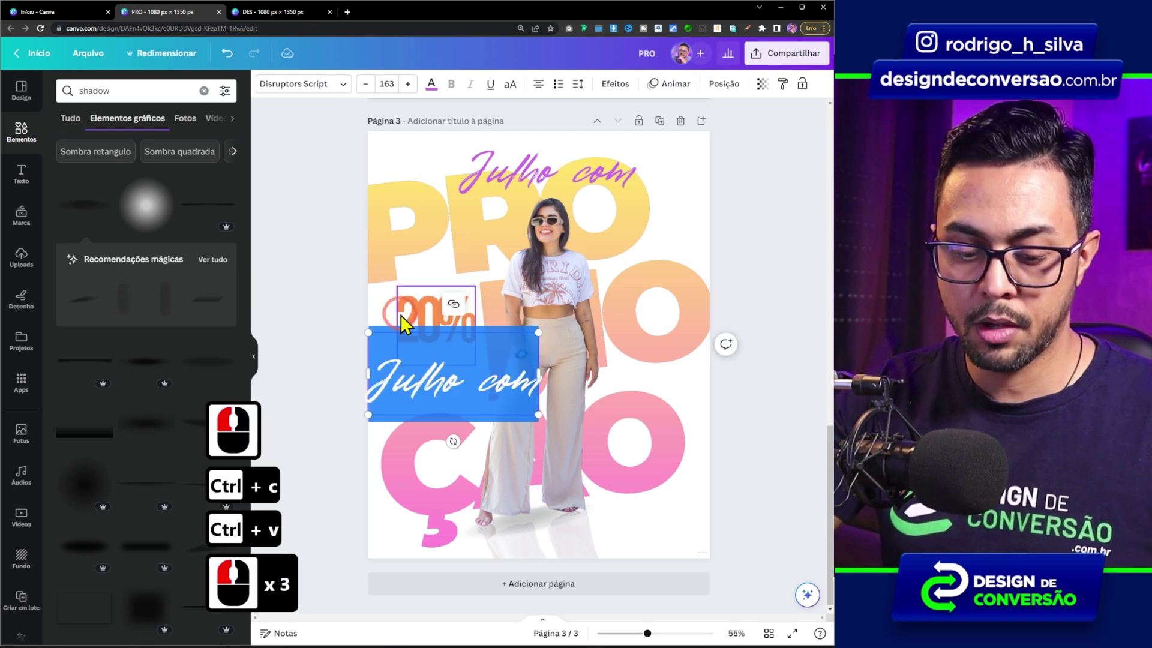
text(Off)
- Tuck "Off" directly beneath "20%", and shift both texts together slightly towards the woman
click(412, 386)
shift+click(431, 322)
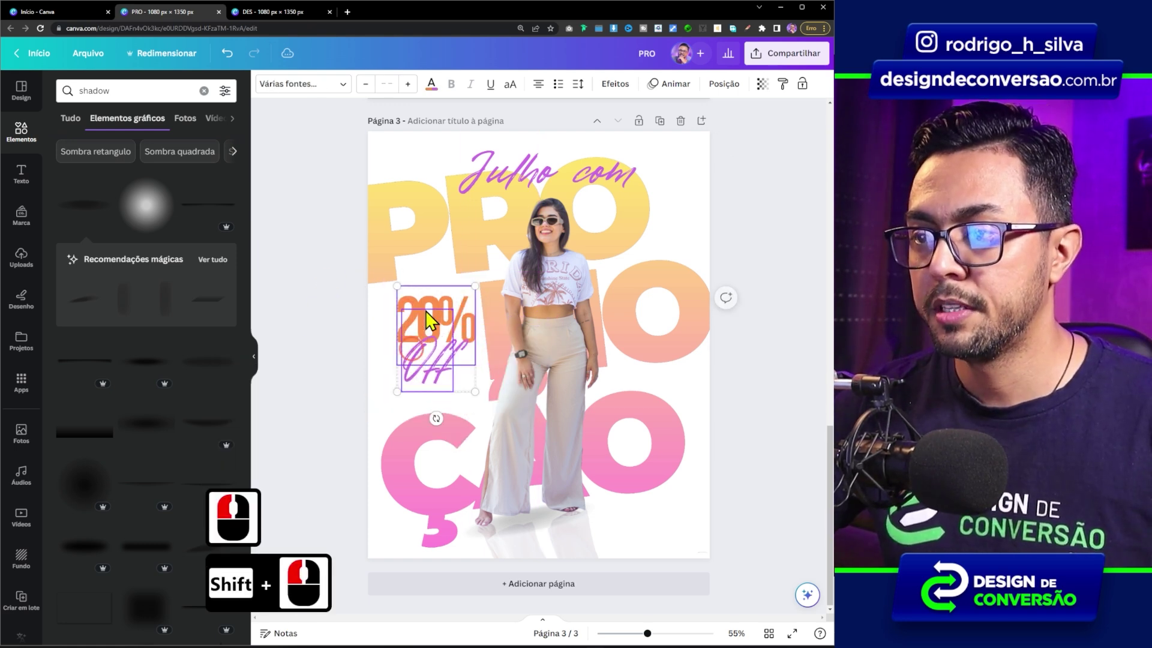
drag(428, 321, 434, 308)
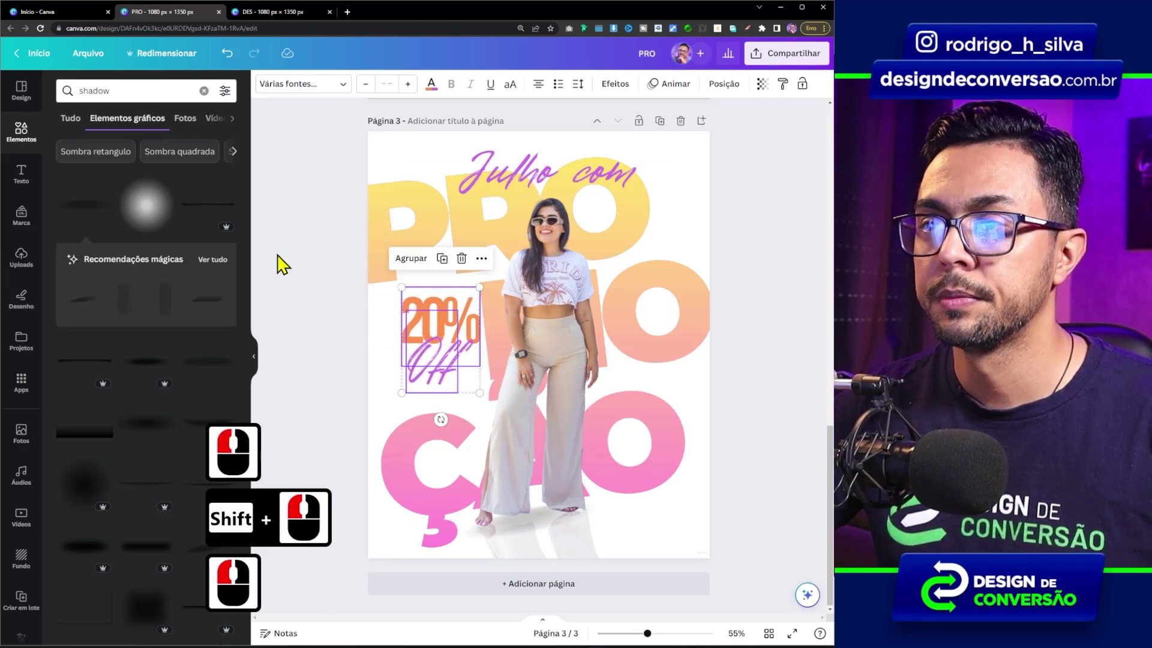
- Paste the LOJA.COM dress logo into the lower-right corner of page 3
click(669, 510)
click(663, 485)
key(ctrl+v)
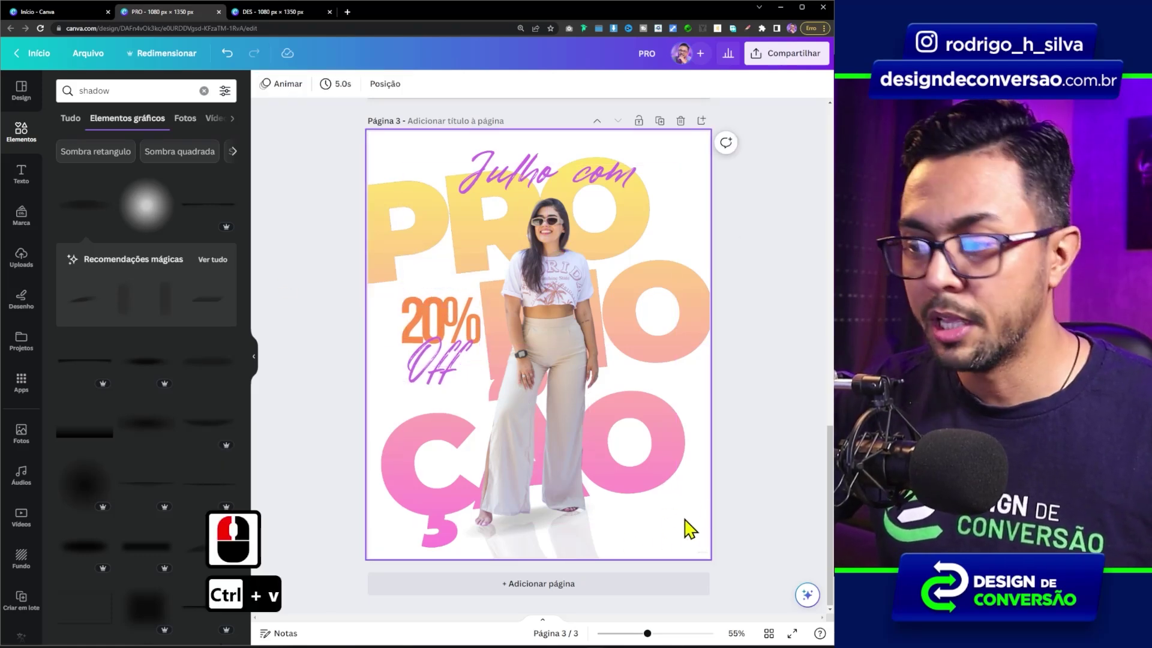
click(746, 459)
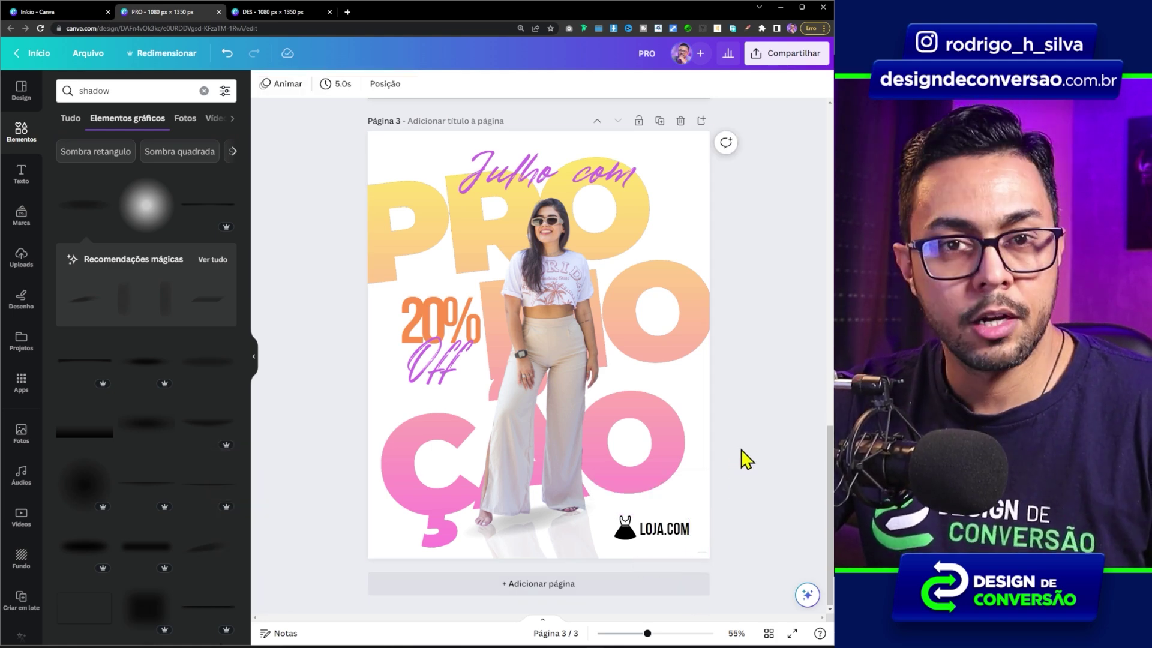
- Compare the enlarged PROMOÇÃO post with the DESCONTO post in the other open design
drag(648, 633, 654, 635)
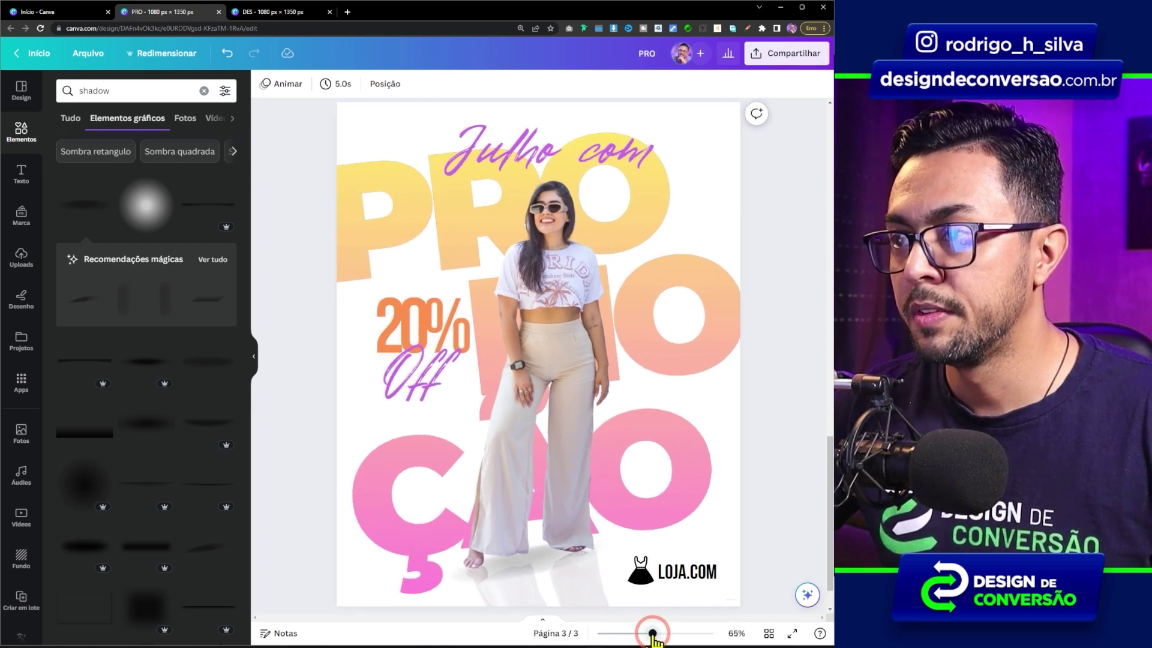
click(254, 357)
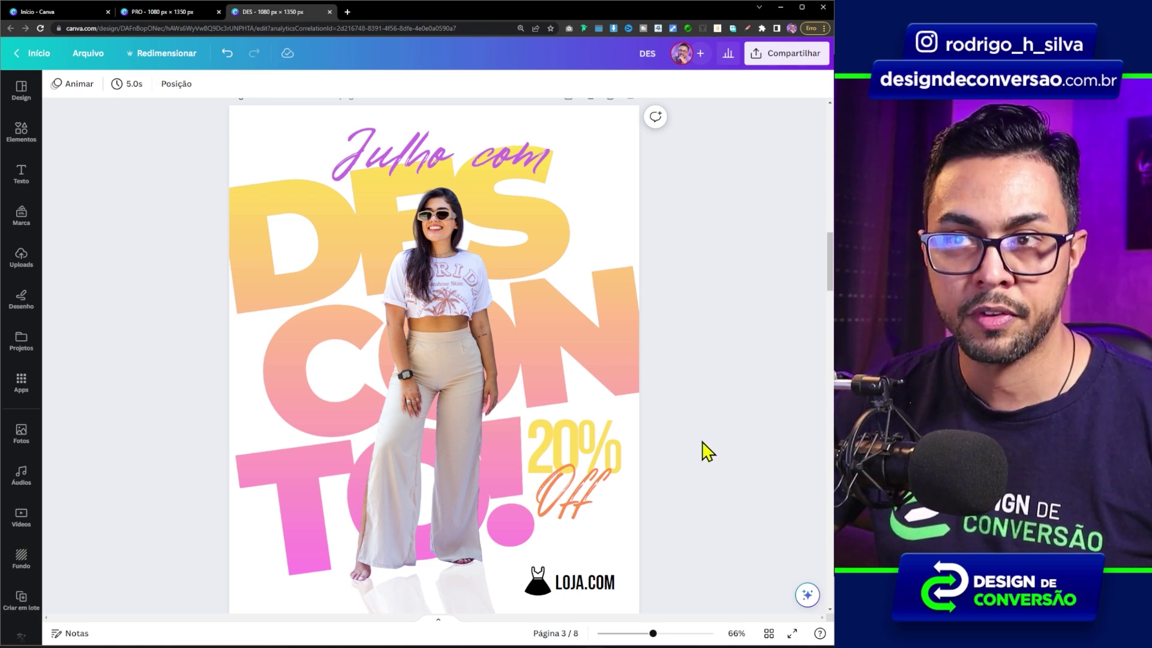
click(183, 12)
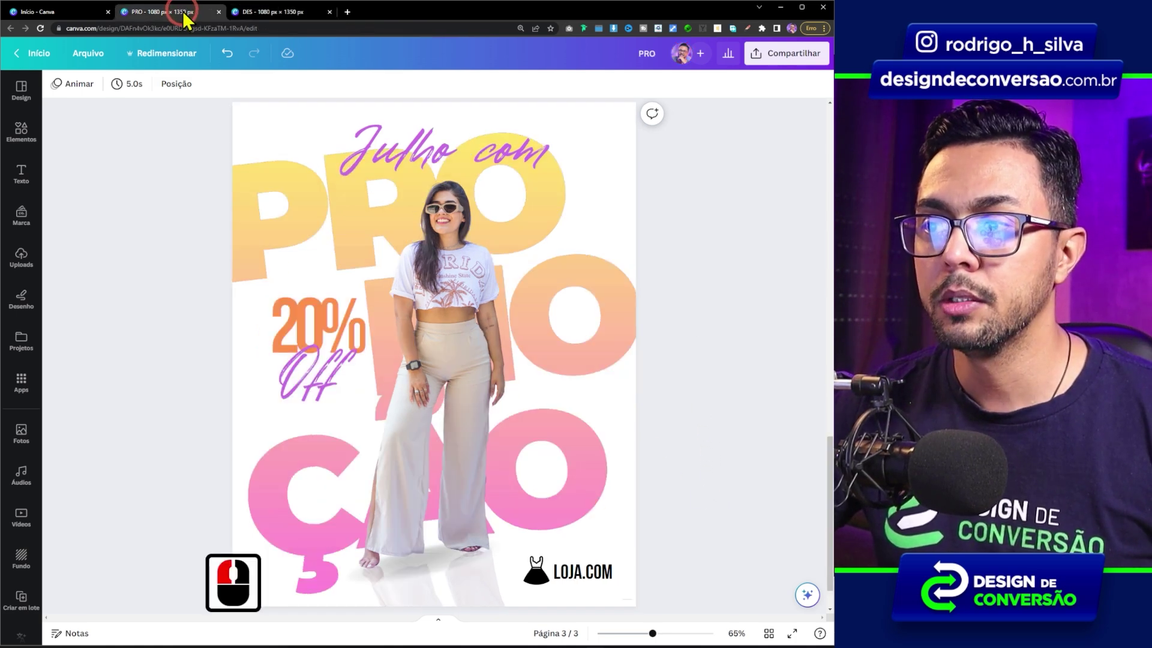
click(266, 14)
click(186, 14)
click(237, 11)
click(198, 12)
click(240, 12)
click(196, 13)
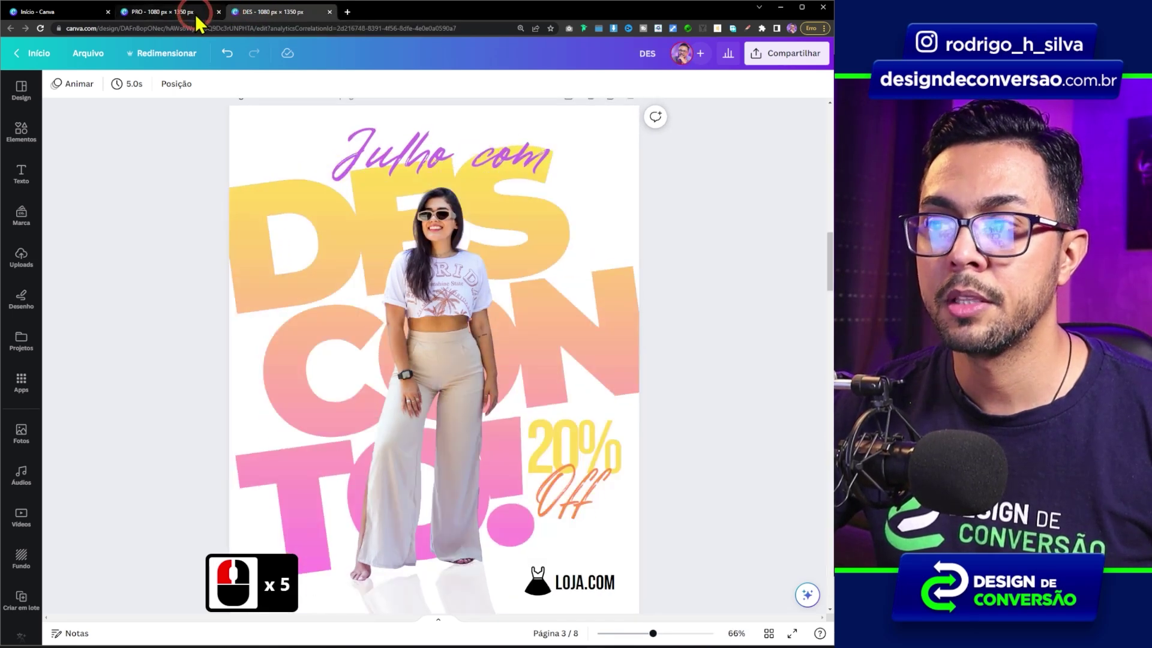
click(196, 13)
click(264, 13)
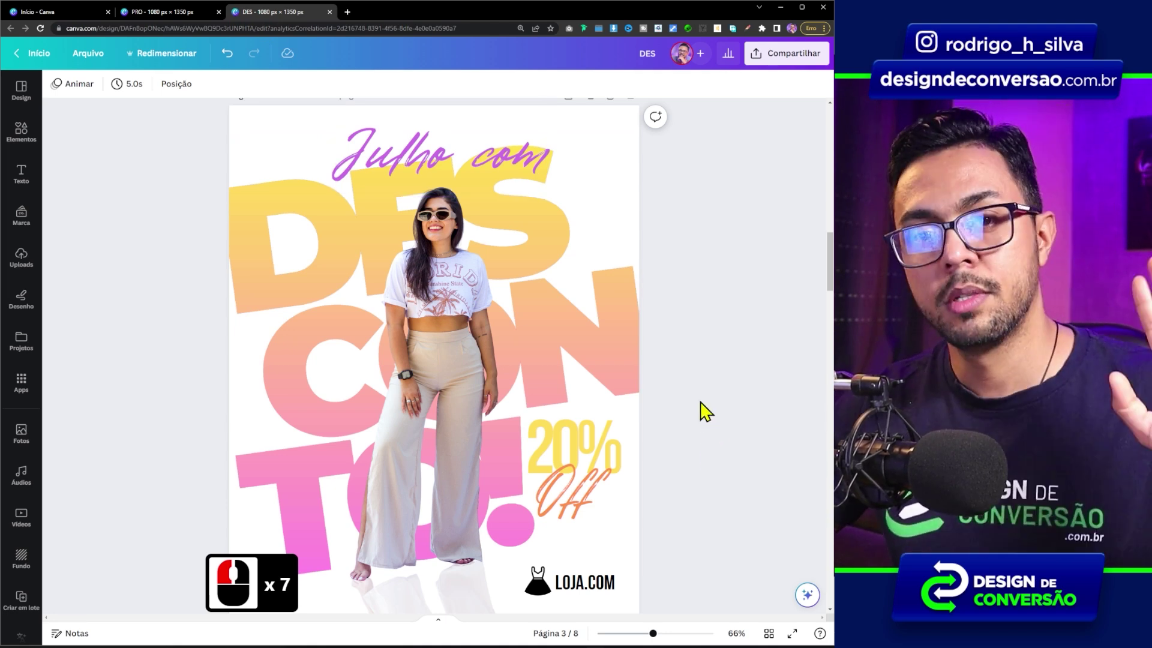
- Review the DESCONTO post variations on pages 4 to 8, comparing how each product image and colour scheme is used
click(829, 252)
drag(828, 252, 777, 339)
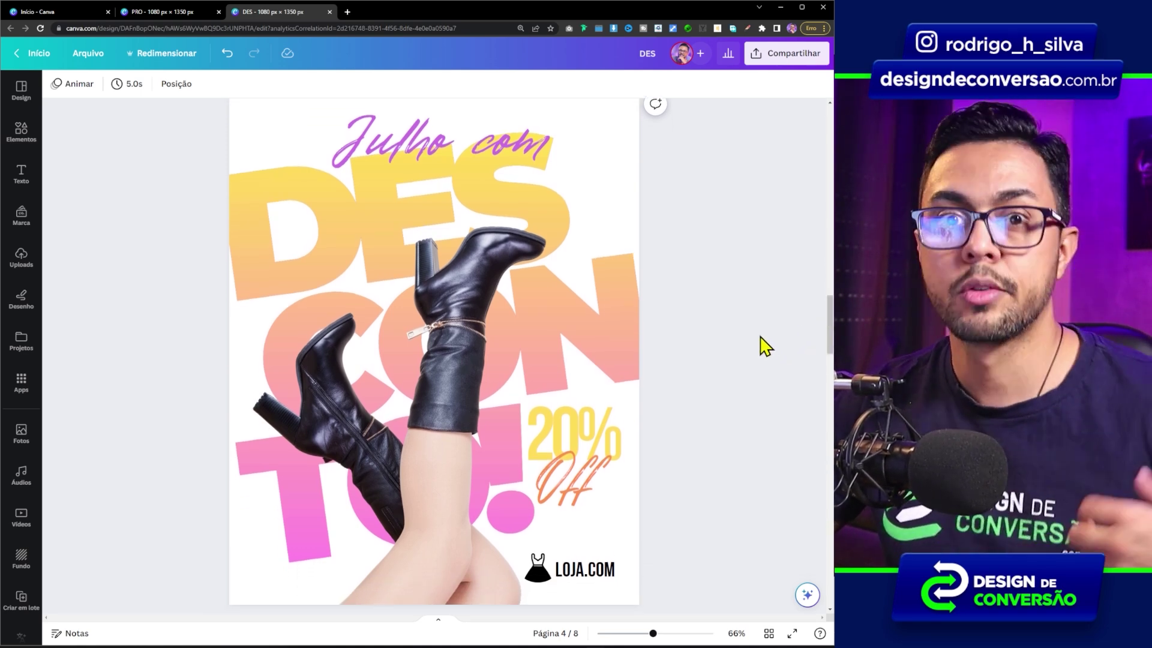
drag(829, 308, 822, 366)
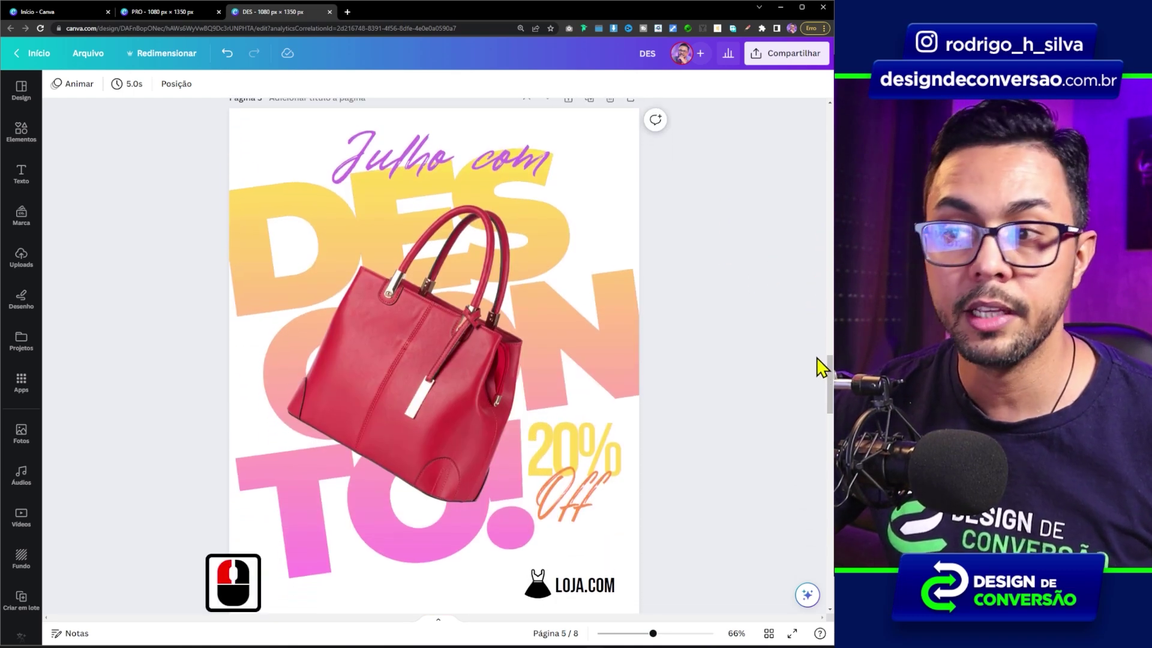
drag(813, 368, 772, 336)
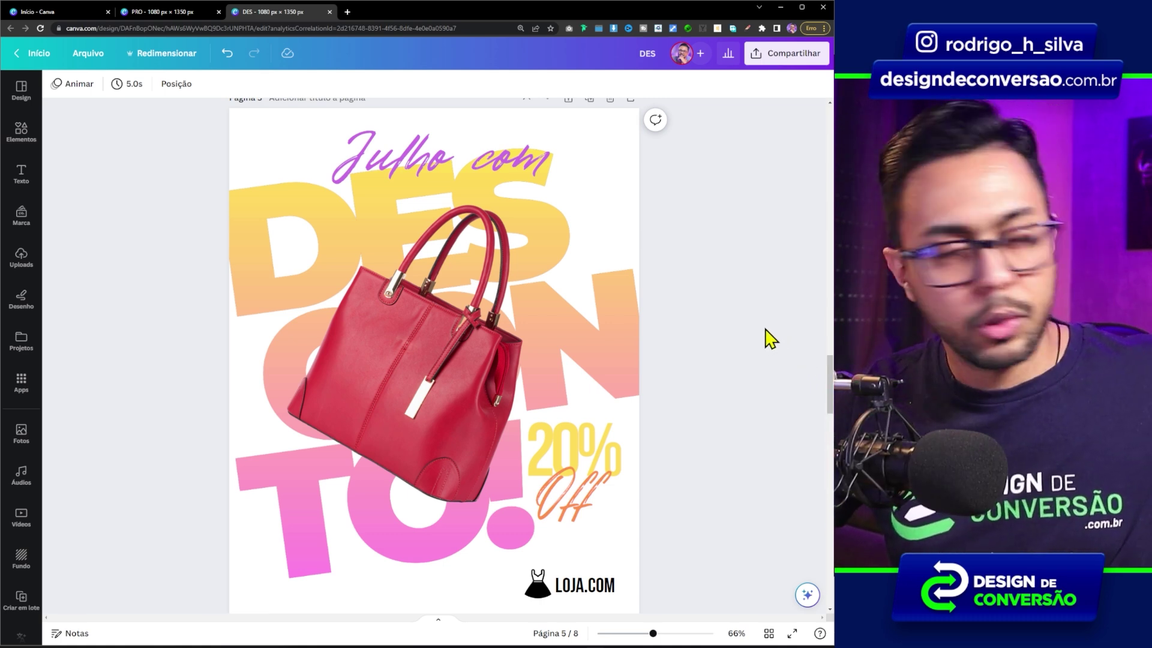
drag(831, 378, 831, 441)
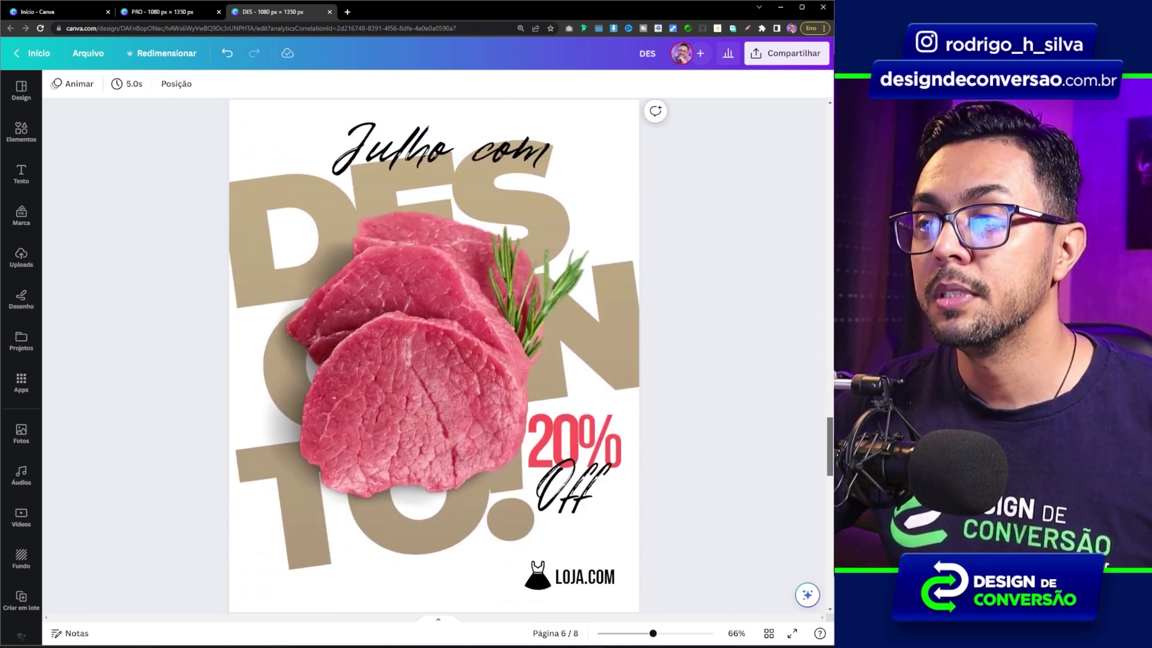
click(828, 423)
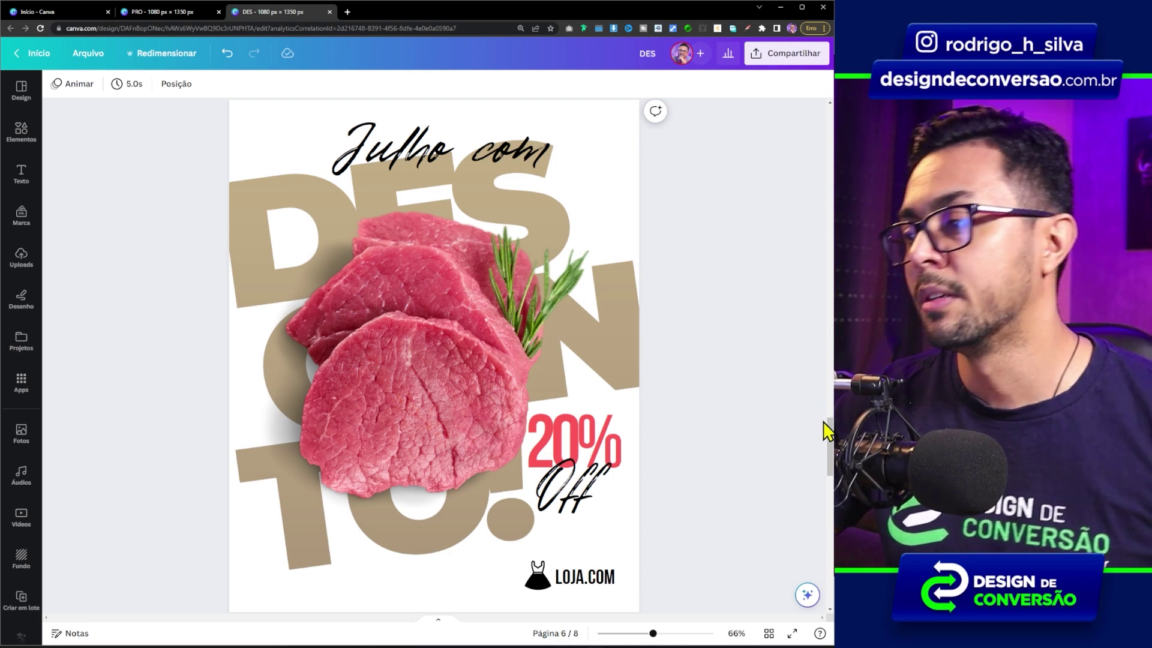
drag(828, 431, 833, 493)
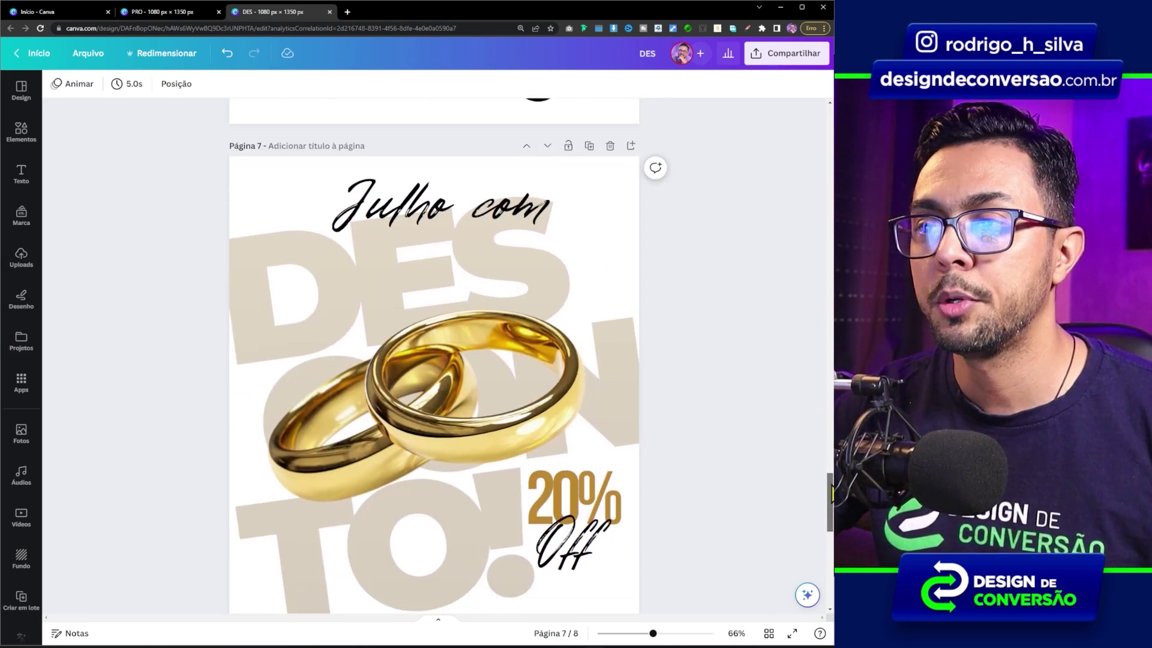
scroll(764, 402, down, 2)
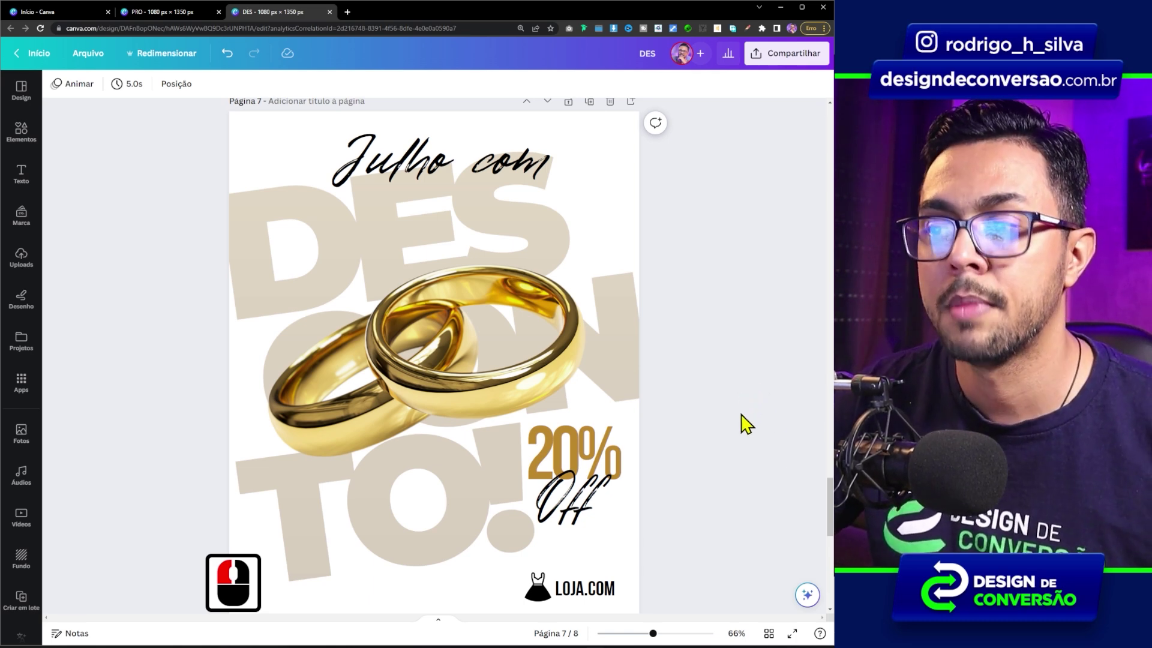
drag(831, 507, 823, 552)
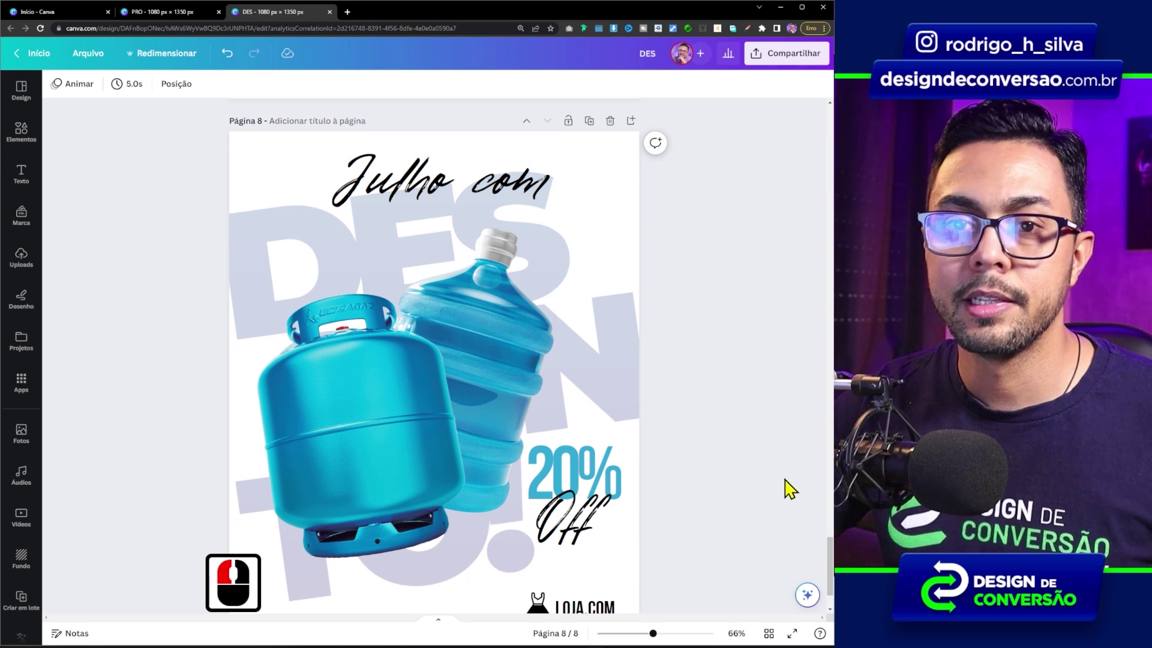